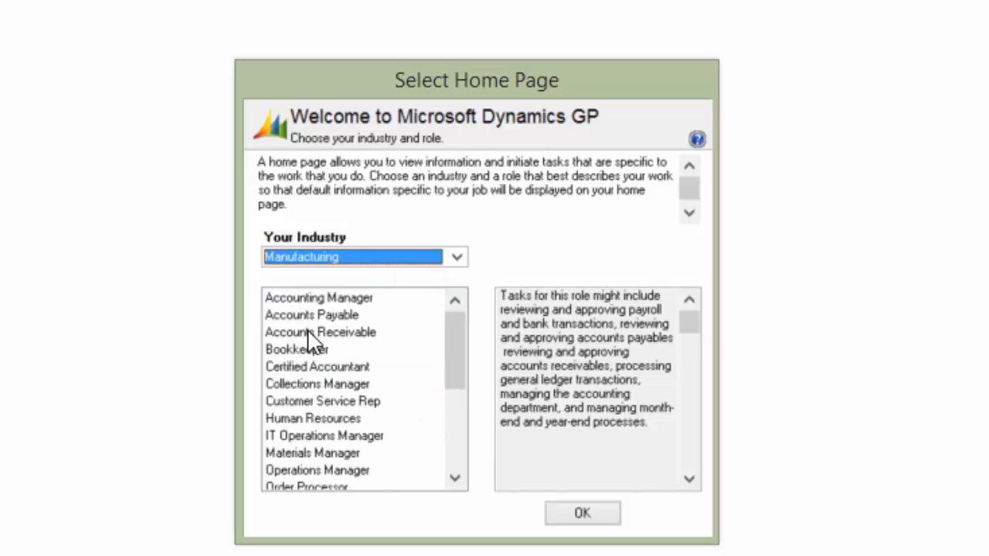
# Pick Accounts Receivable as the home page role and confirm it
pyautogui.click(325, 334)
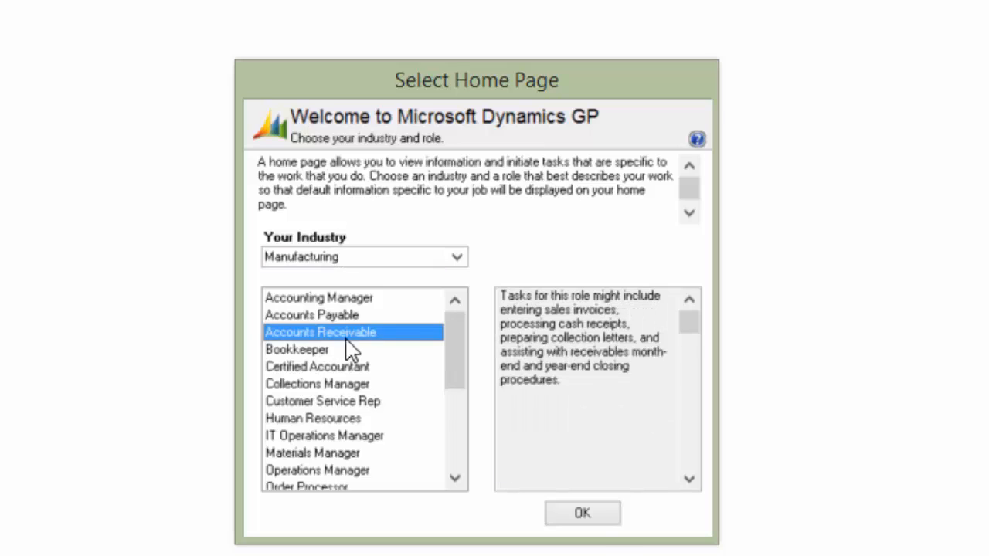
pyautogui.click(584, 514)
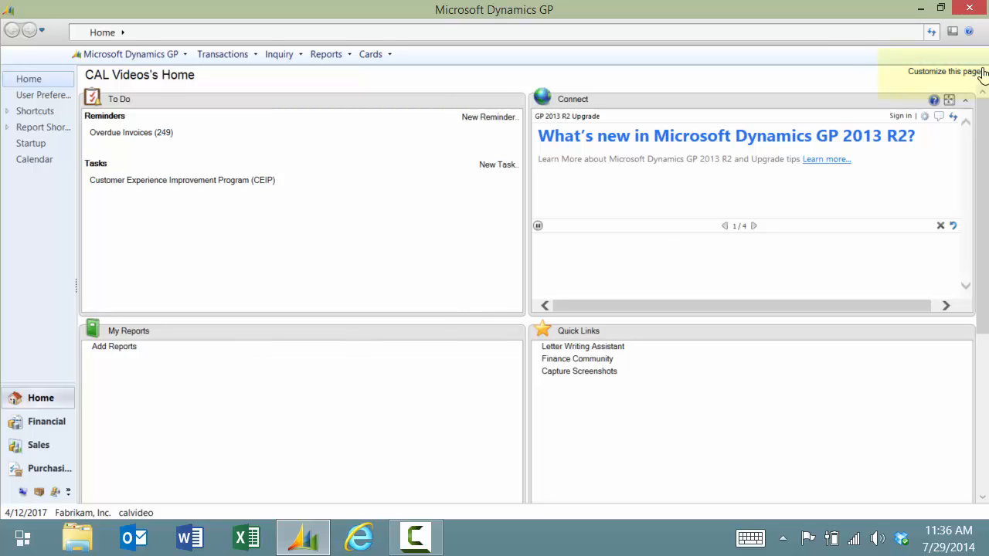
# Change the home page role to Accounts Payable, accepting the warning about losing customizations
pyautogui.click(939, 71)
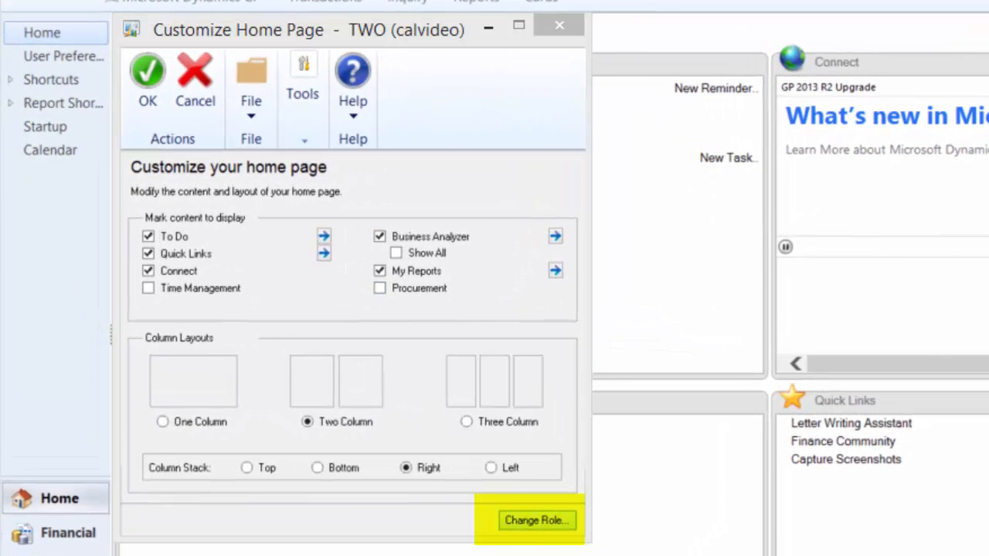
pyautogui.click(533, 519)
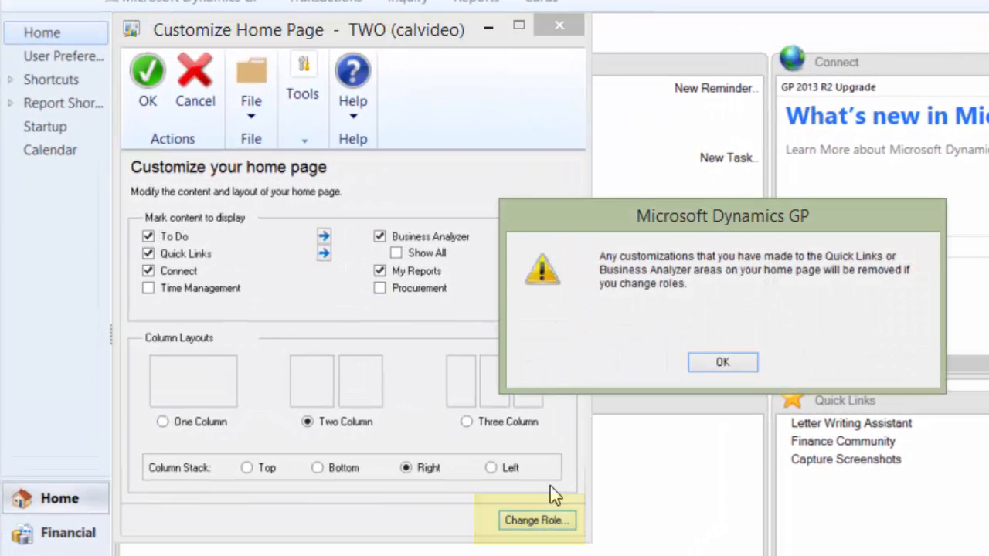
pyautogui.click(734, 370)
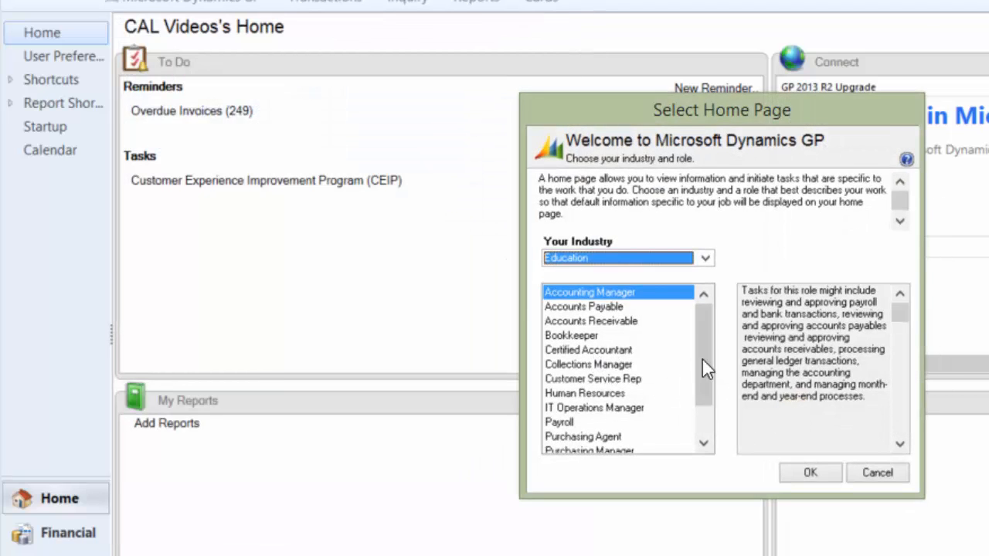
pyautogui.moveTo(707, 366)
pyautogui.mouseDown()
pyautogui.moveTo(709, 397)
pyautogui.moveTo(892, 530)
pyautogui.moveTo(709, 352)
pyautogui.mouseUp()
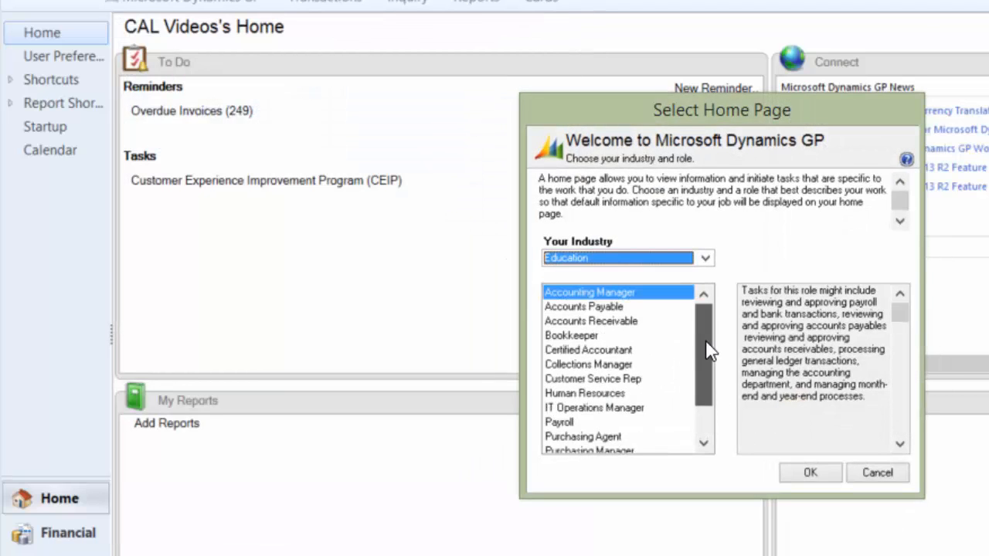
pyautogui.click(623, 309)
pyautogui.click(802, 471)
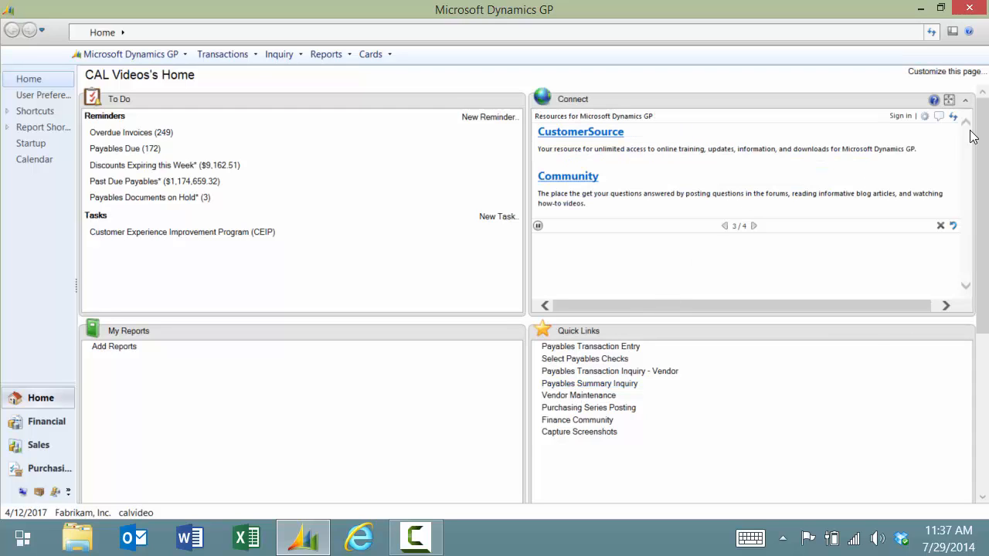
pyautogui.moveTo(986, 122); pyautogui.dragTo(977, 347)
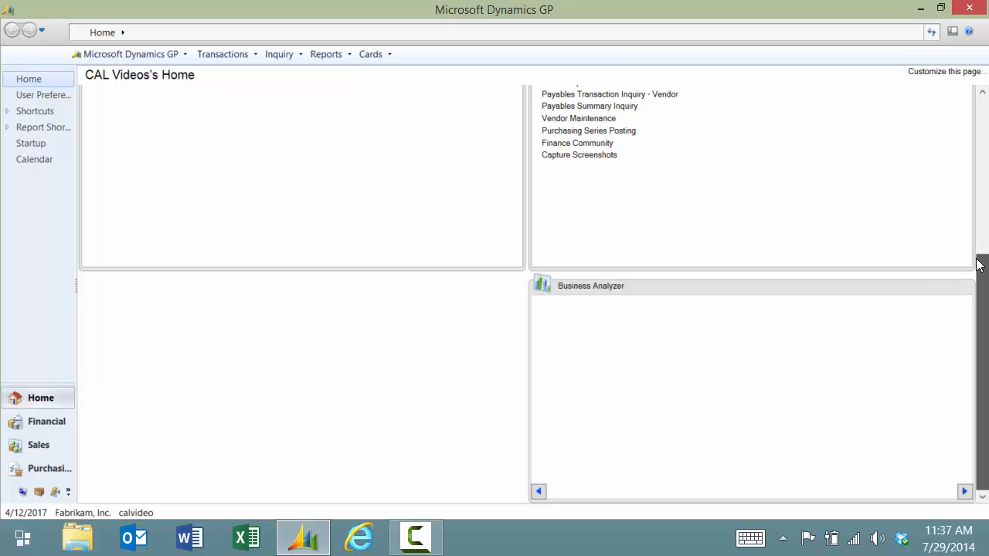
pyautogui.moveTo(981, 260); pyautogui.dragTo(980, 68)
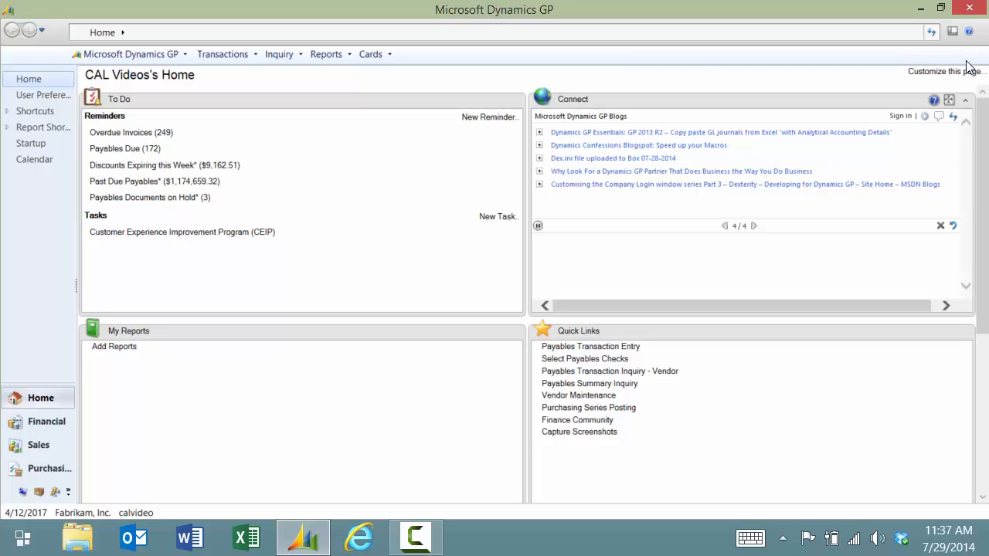
# Clear all home page content: To Do, Connect, Quick Links, My Reports and Business Analyzer
pyautogui.click(962, 71)
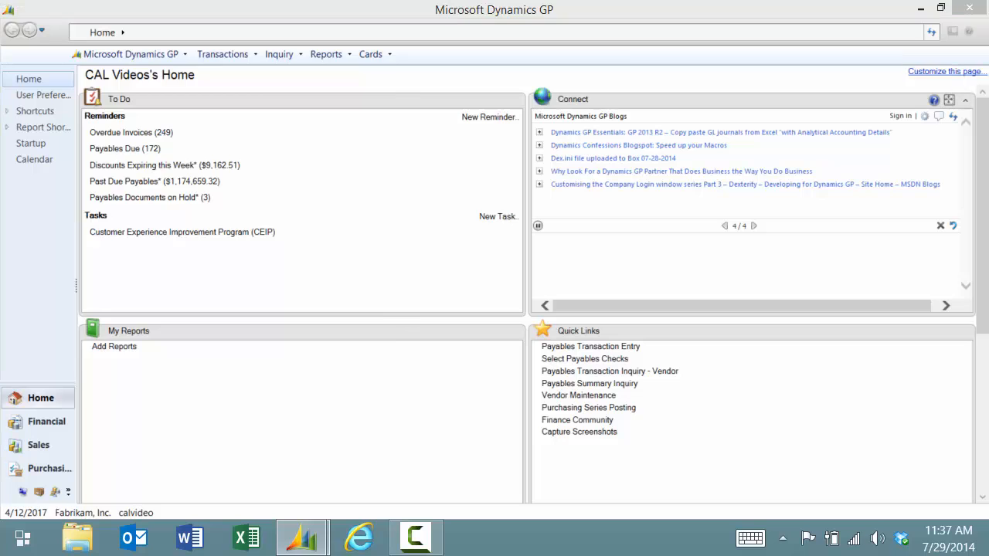
pyautogui.click(101, 219)
pyautogui.click(102, 242)
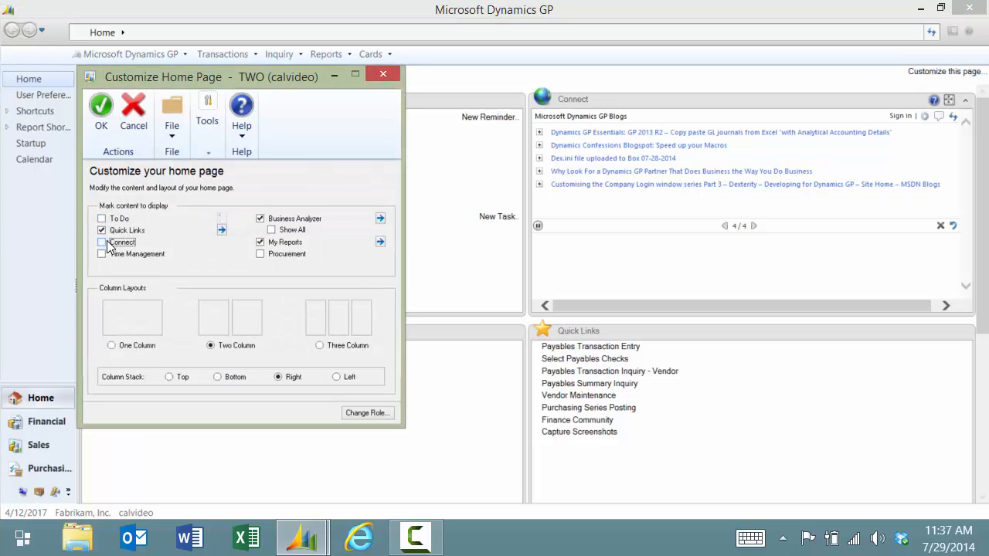
pyautogui.click(102, 231)
pyautogui.click(261, 242)
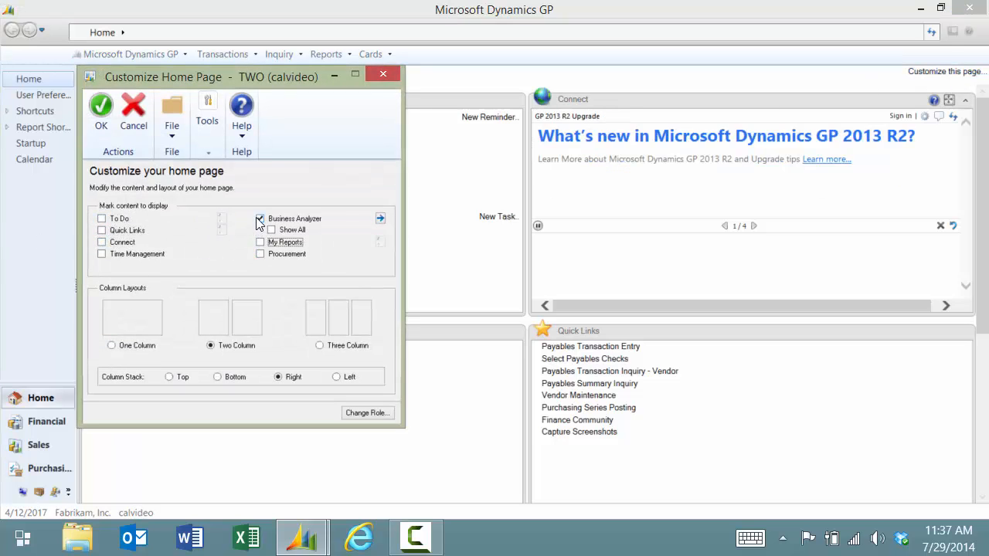
pyautogui.click(261, 219)
pyautogui.click(101, 108)
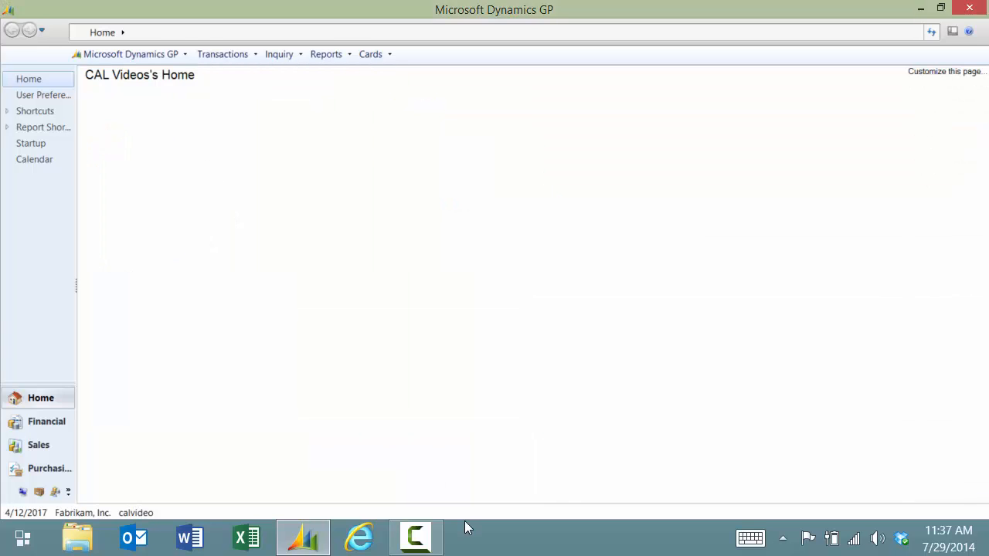
# Re-enable only To Do, Quick Links and My Reports on the home page
pyautogui.click(919, 74)
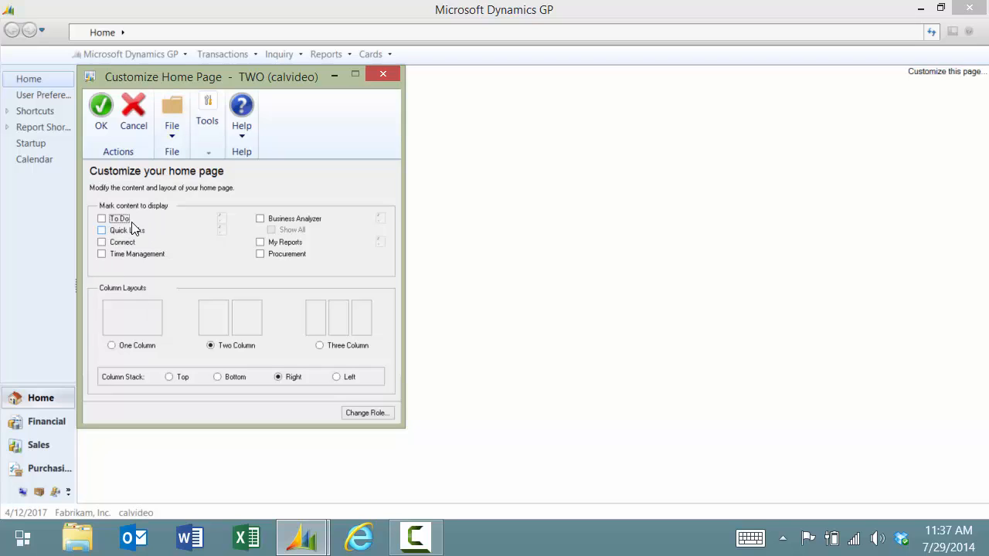
pyautogui.click(102, 220)
pyautogui.click(103, 230)
pyautogui.click(263, 244)
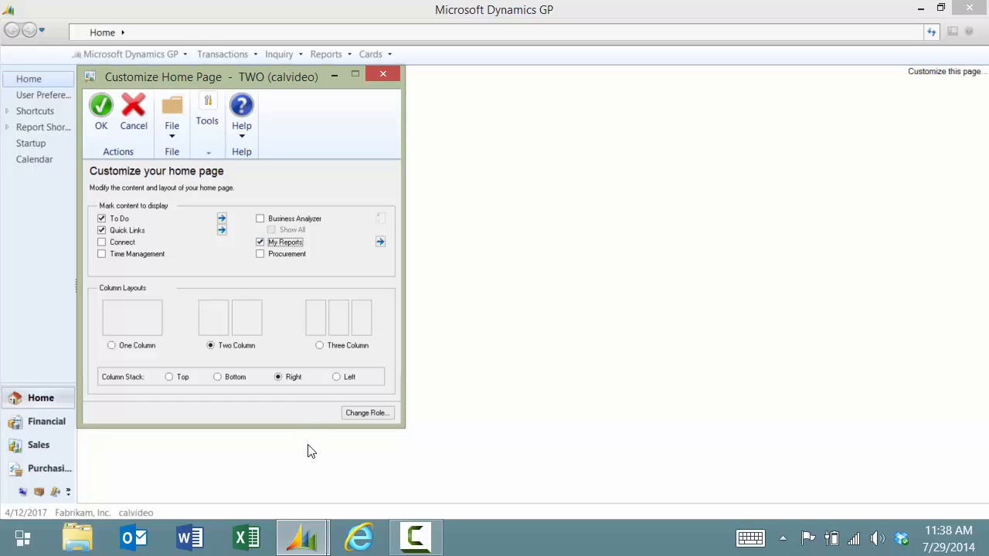
pyautogui.click(101, 109)
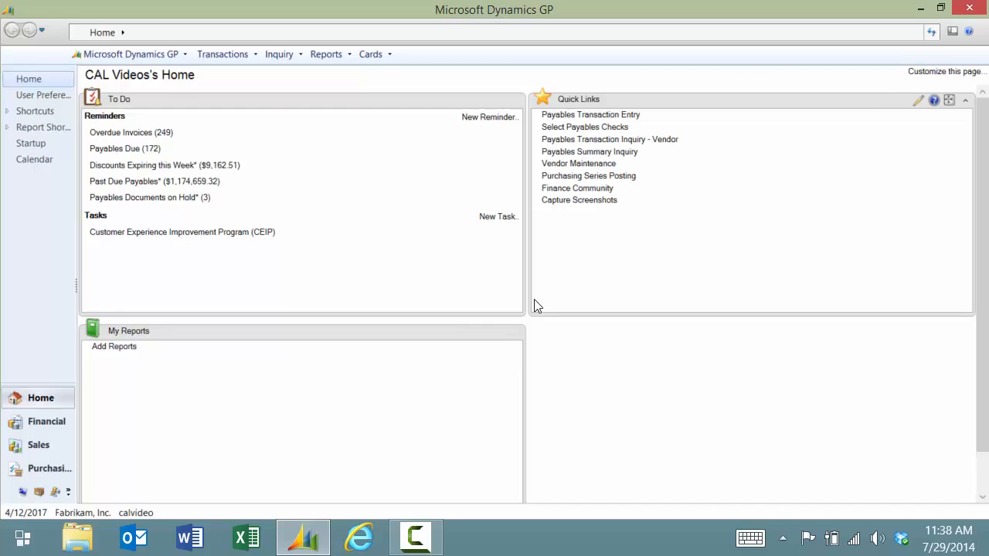
pyautogui.click(604, 166)
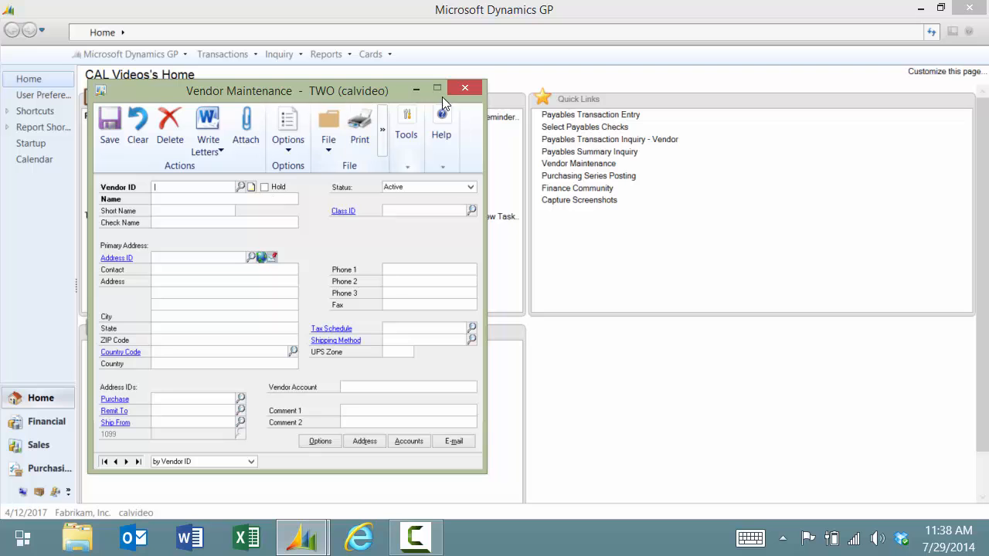
pyautogui.click(464, 88)
pyautogui.click(585, 127)
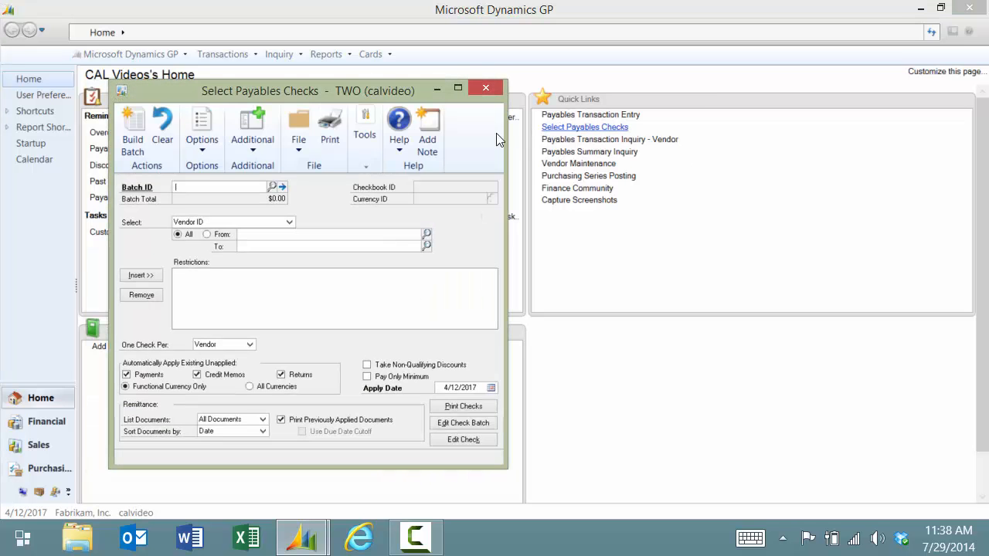
pyautogui.click(482, 84)
pyautogui.click(590, 115)
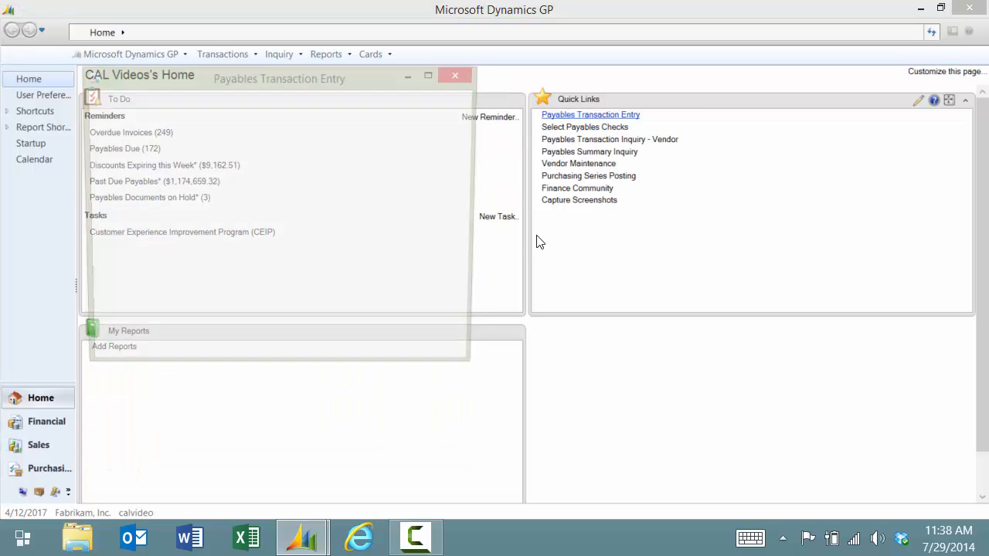
pyautogui.click(458, 76)
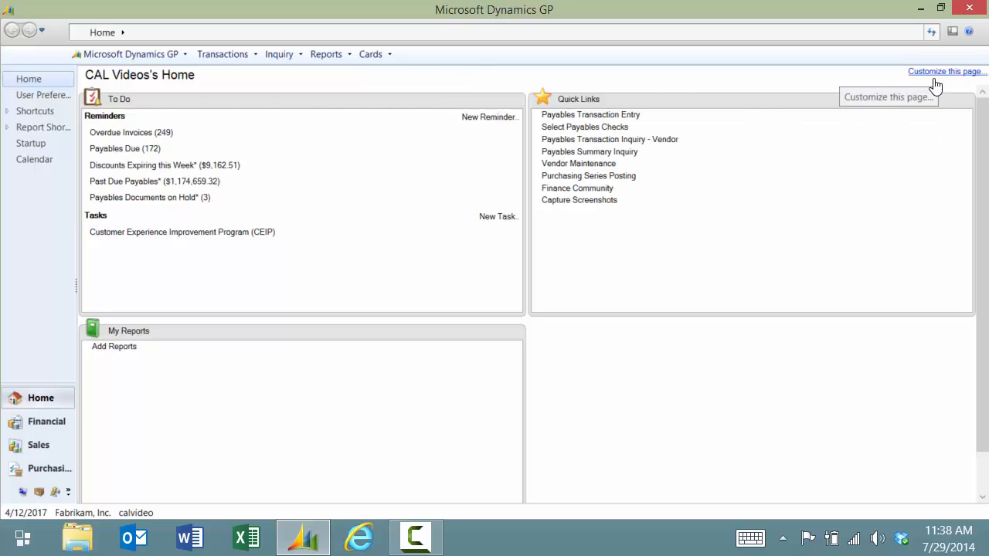
# Delete Select Payables Checks in Quick Links Details and open the Add menu
pyautogui.moveTo(919, 104)
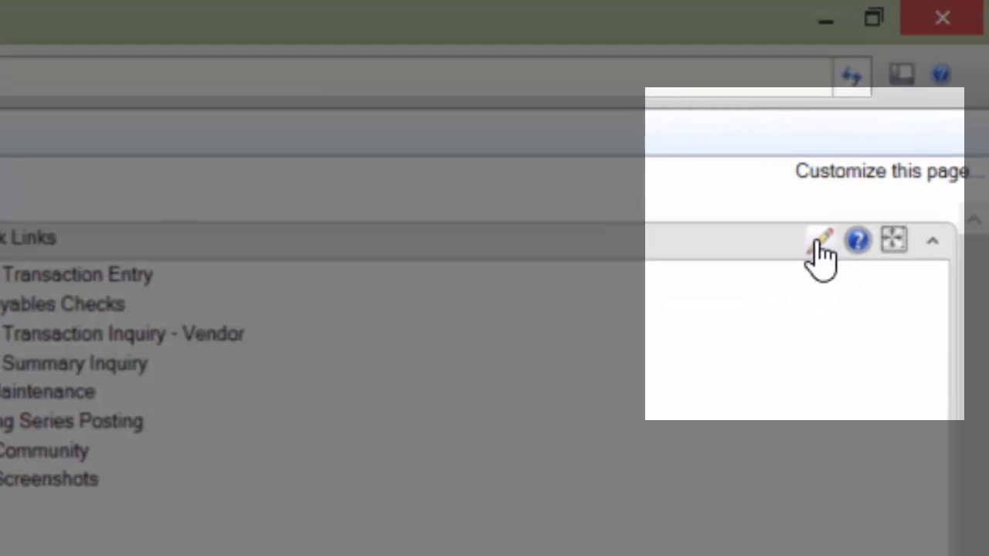
pyautogui.click(866, 176)
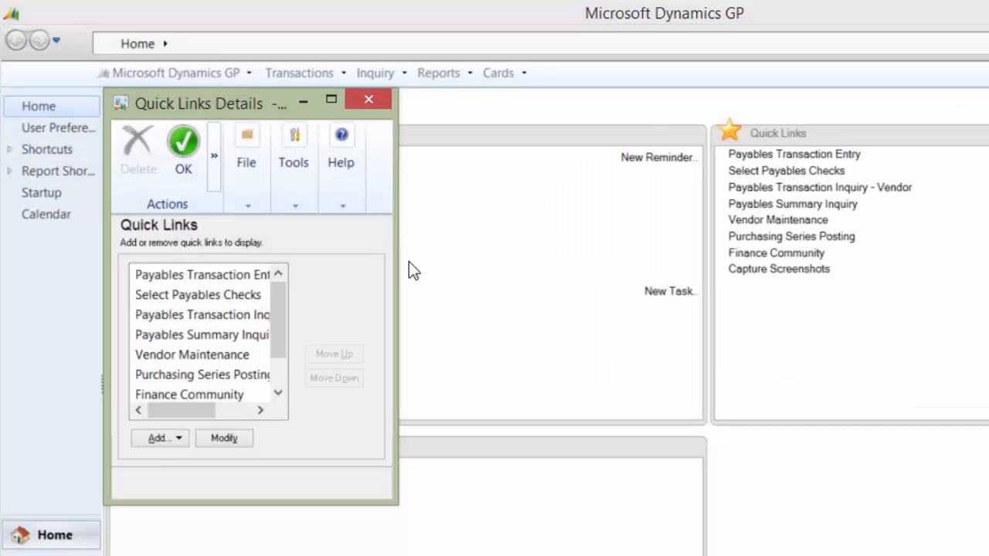
pyautogui.click(184, 294)
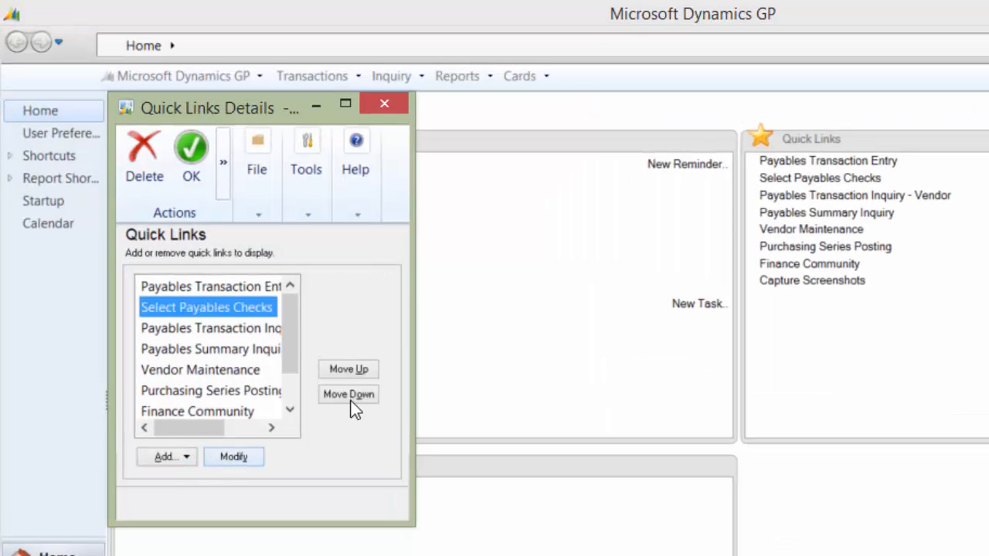
pyautogui.click(189, 201)
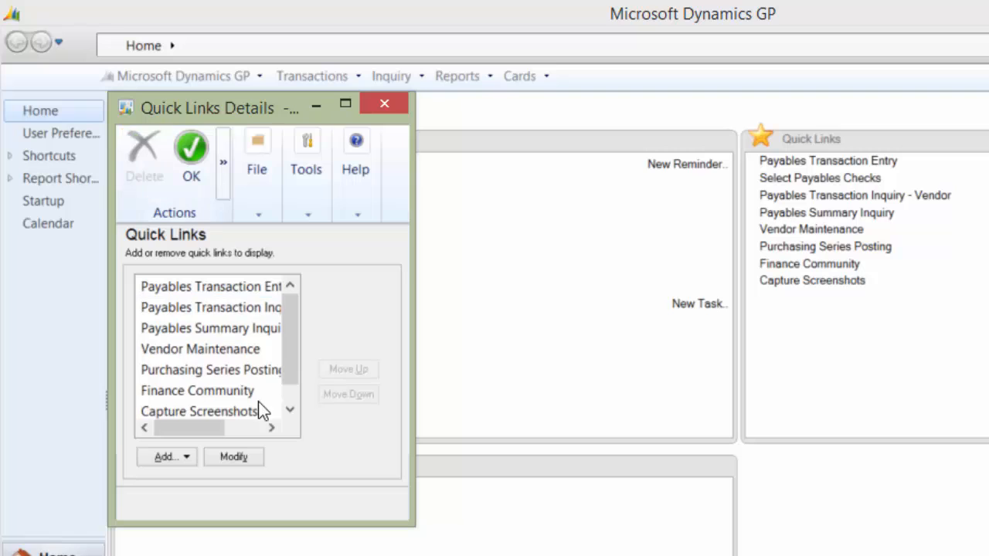
pyautogui.click(165, 458)
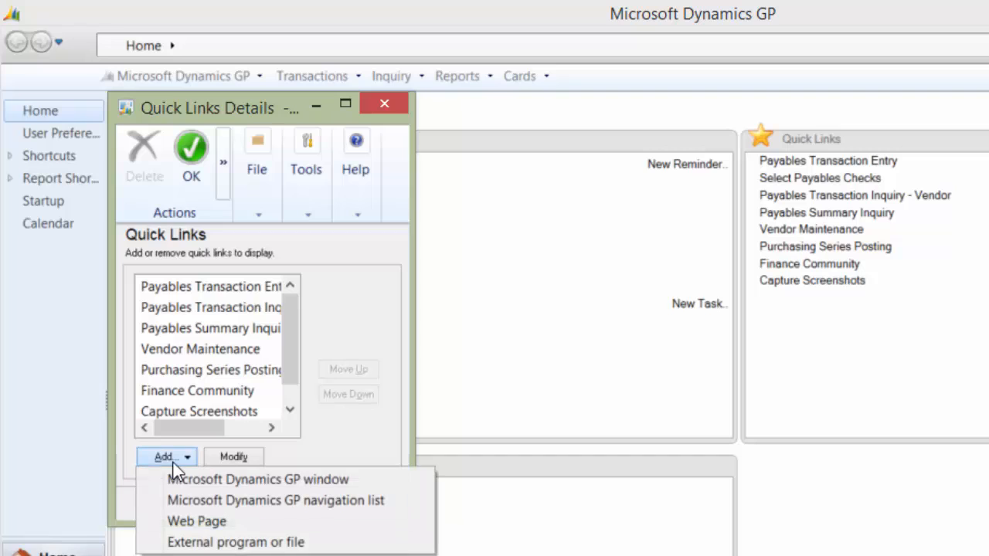
pyautogui.click(254, 523)
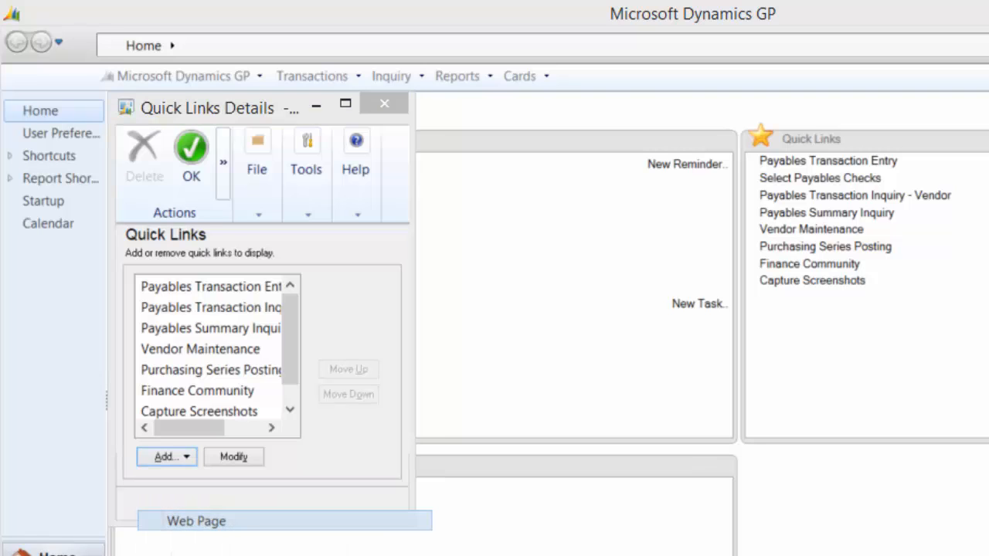
pyautogui.write('CA')
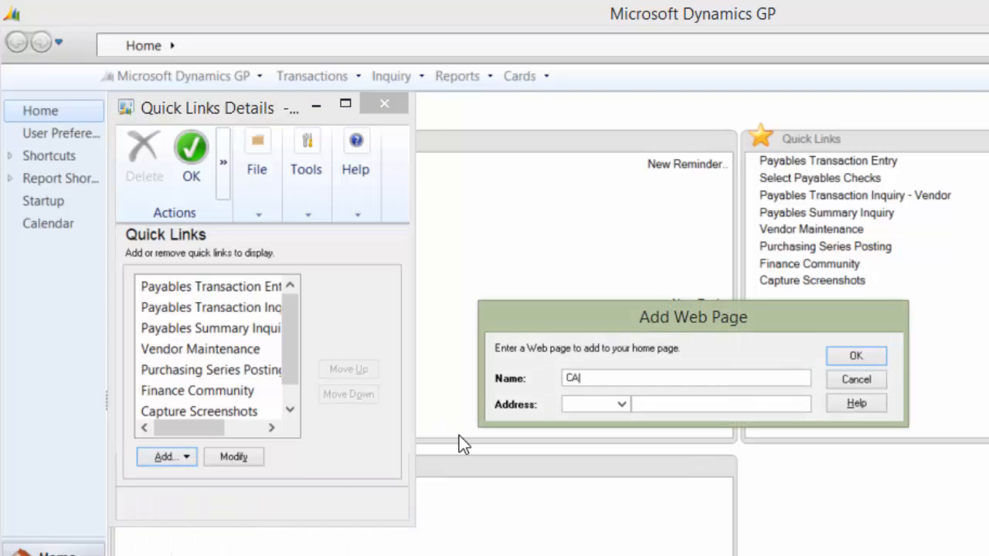
pyautogui.write('L Tips')
pyautogui.press('Tab')
pyautogui.press('Tab')
pyautogui.write('www.cal')
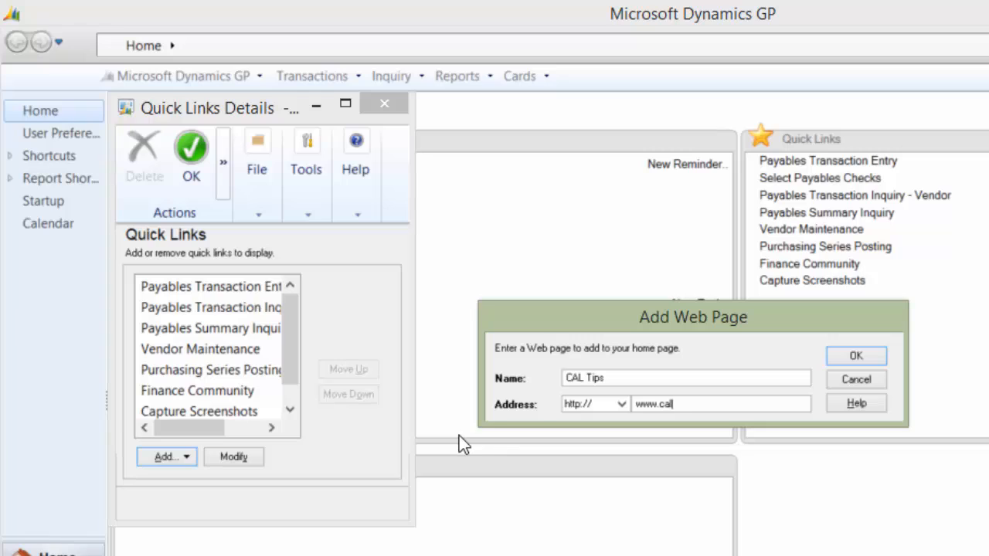
pyautogui.write('szone.com/tips')
pyautogui.click(868, 353)
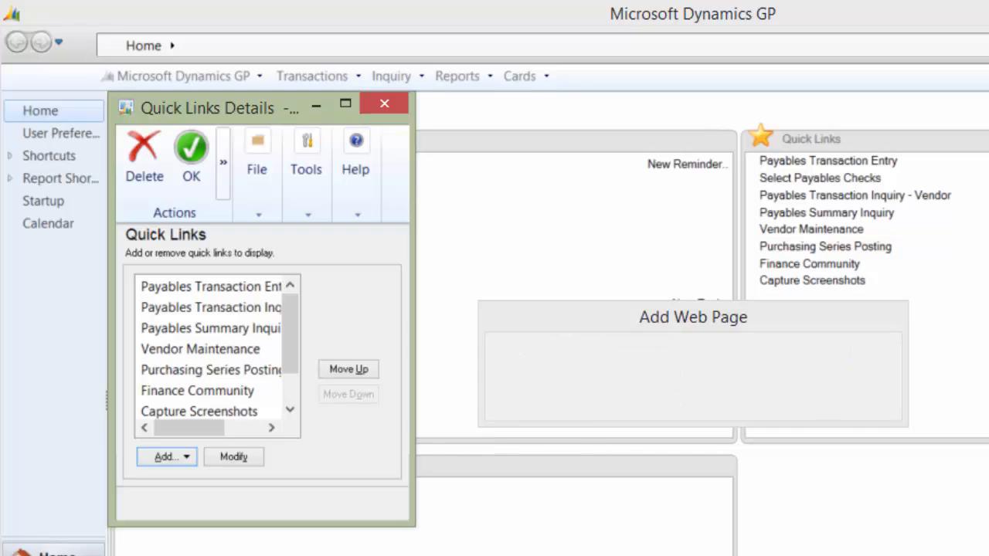
# Start adding an external program quick link, then cancel it
pyautogui.click(162, 457)
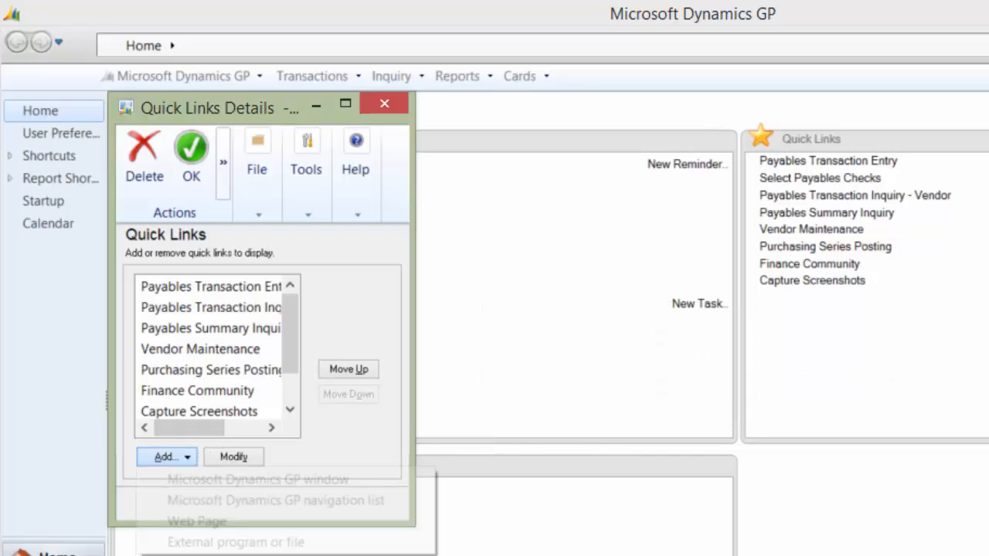
pyautogui.click(210, 541)
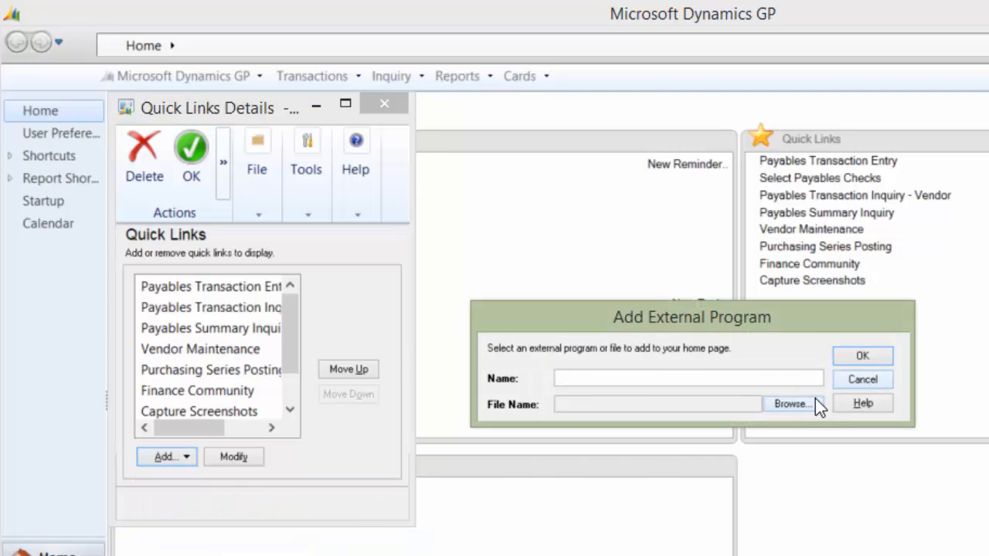
pyautogui.click(857, 380)
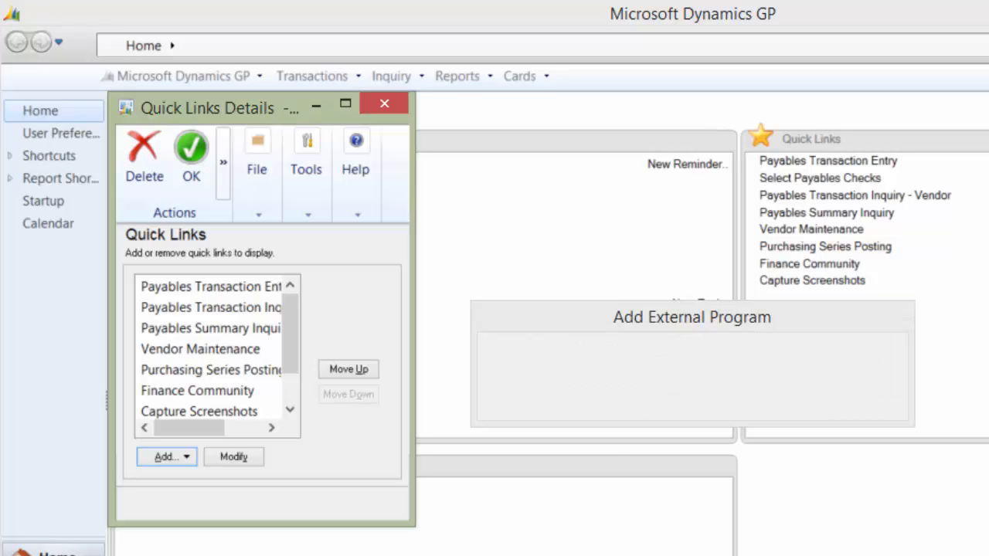
# Save the Quick Links changes and open the CAL Tips link in the browser
pyautogui.click(371, 96)
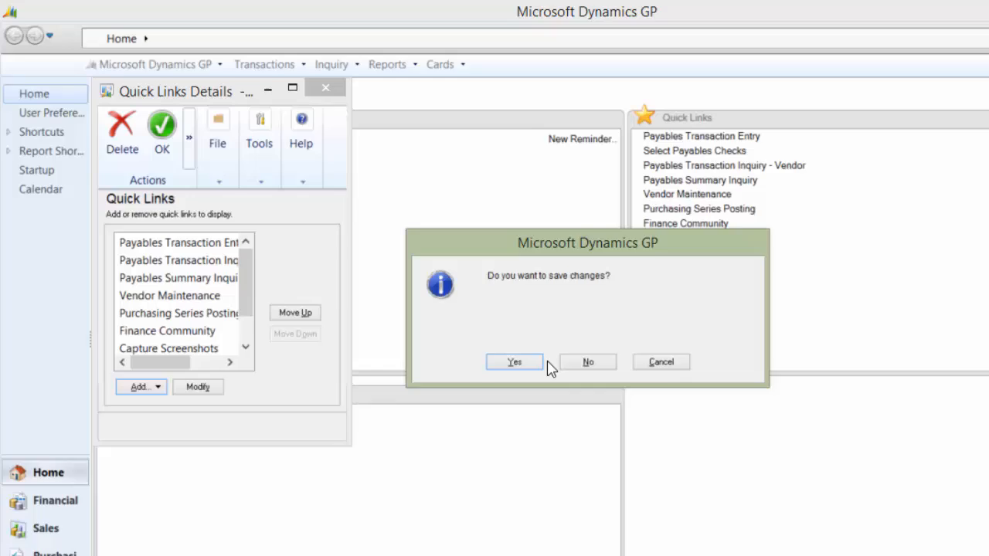
pyautogui.click(539, 362)
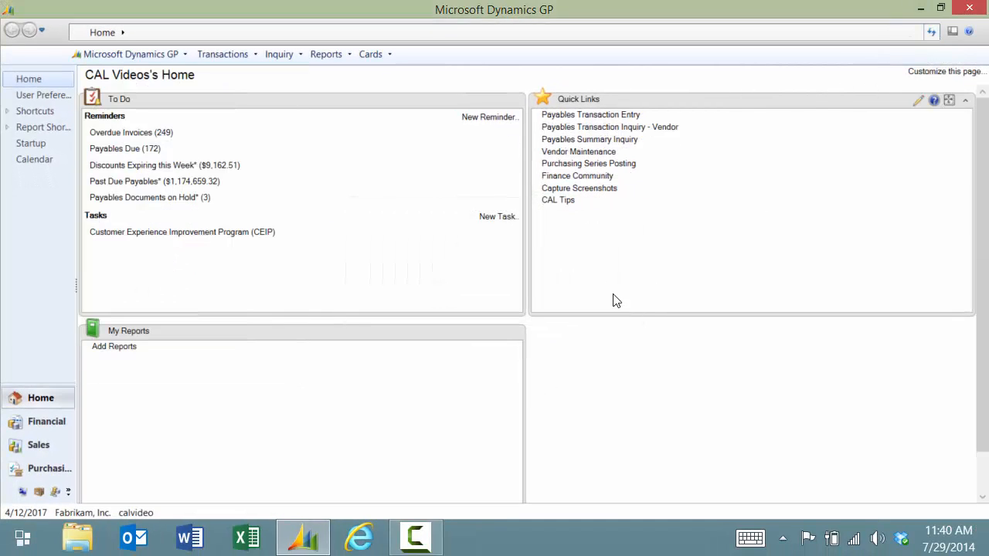
pyautogui.click(558, 201)
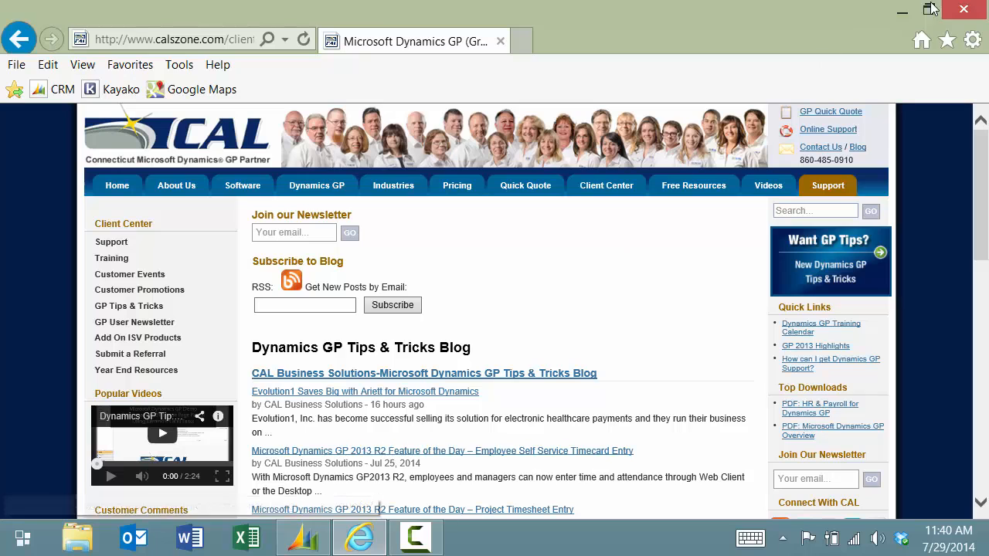
# Close the Internet Explorer window showing the CAL tips blog
pyautogui.click(963, 9)
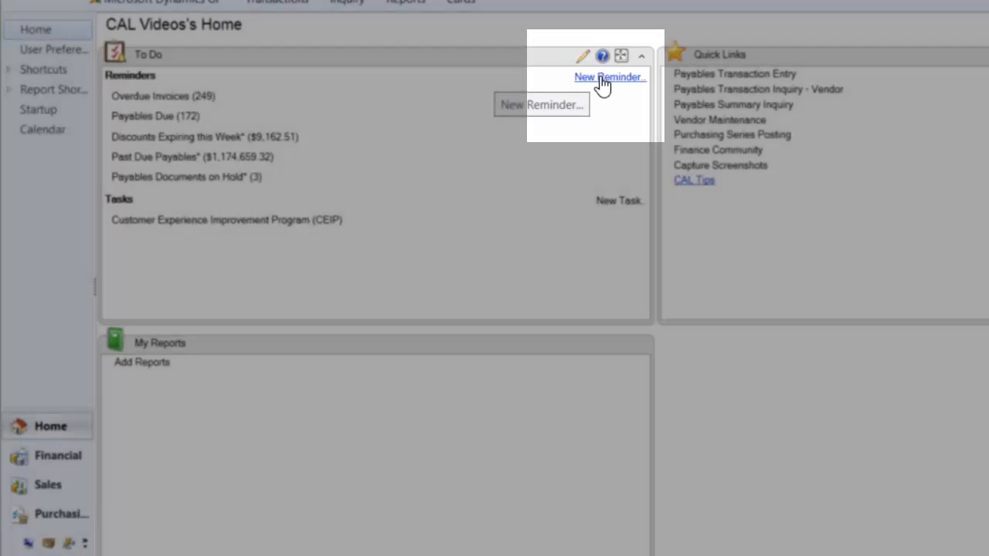
# Remove the discounts-expiring and payables-on-hold custom reminders, disable Recurring Receivables Batches, and save
pyautogui.click(600, 81)
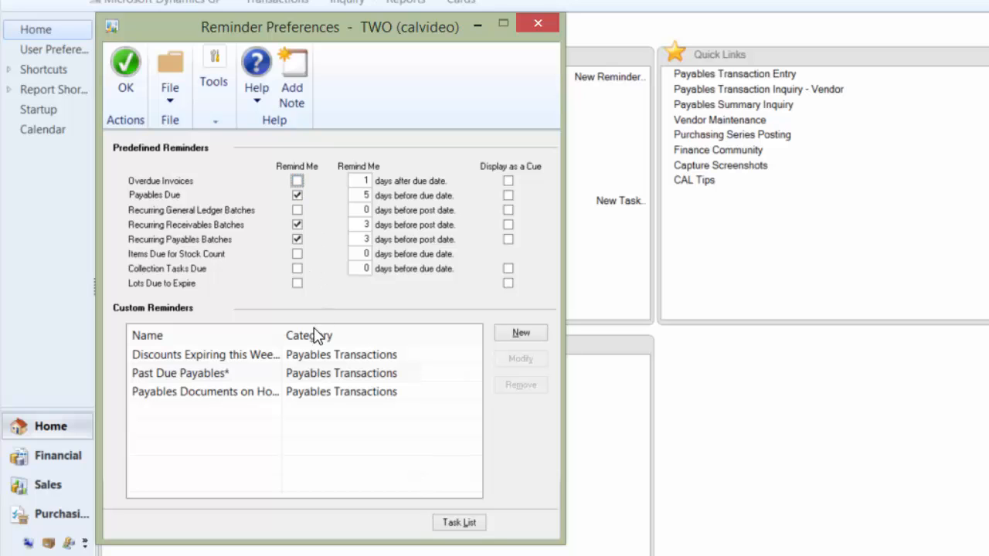
pyautogui.click(299, 354)
pyautogui.click(520, 385)
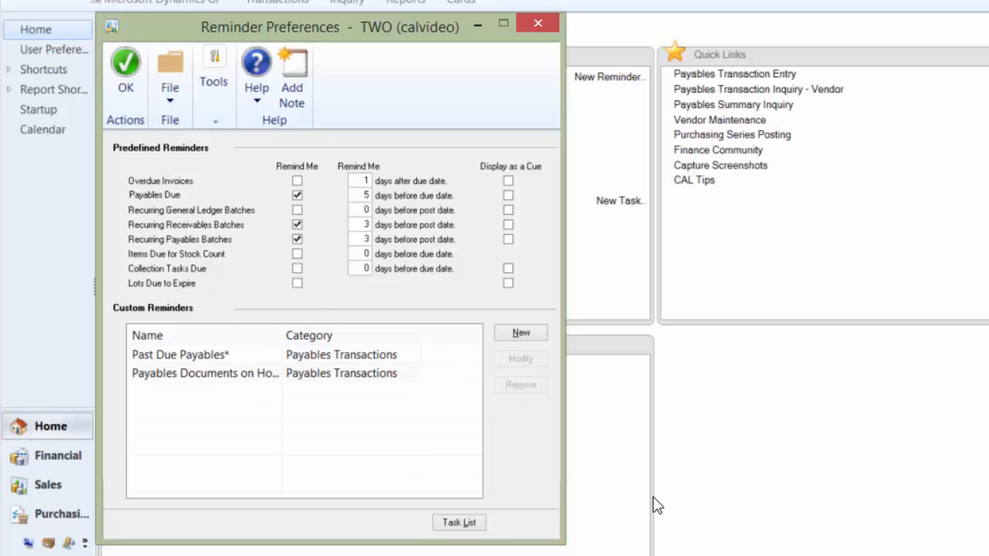
pyautogui.click(242, 377)
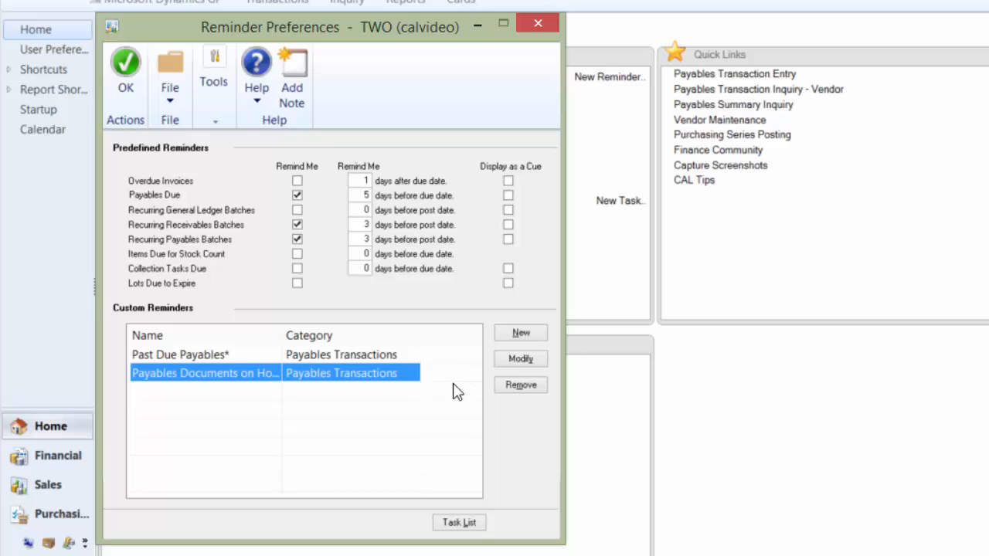
pyautogui.click(520, 388)
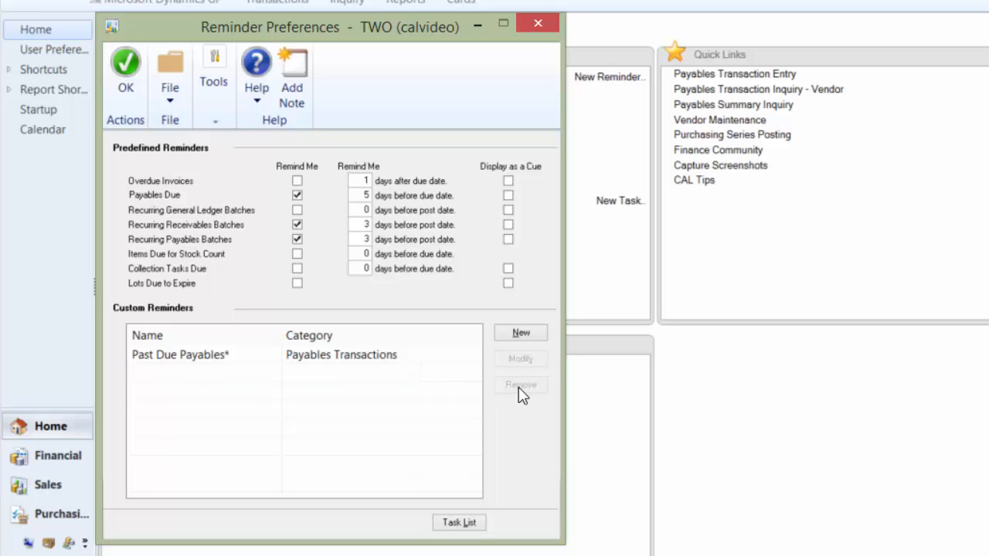
pyautogui.click(297, 224)
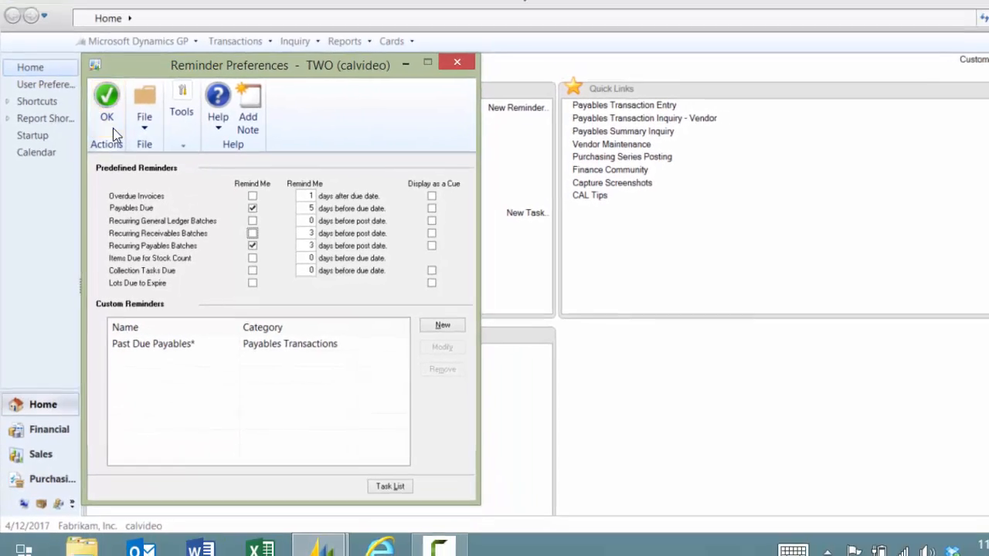
pyautogui.click(119, 81)
# View the Past Due Payables SmartList maximized with widened Voucher Number and Vendor ID columns, then close it
pyautogui.click(932, 31)
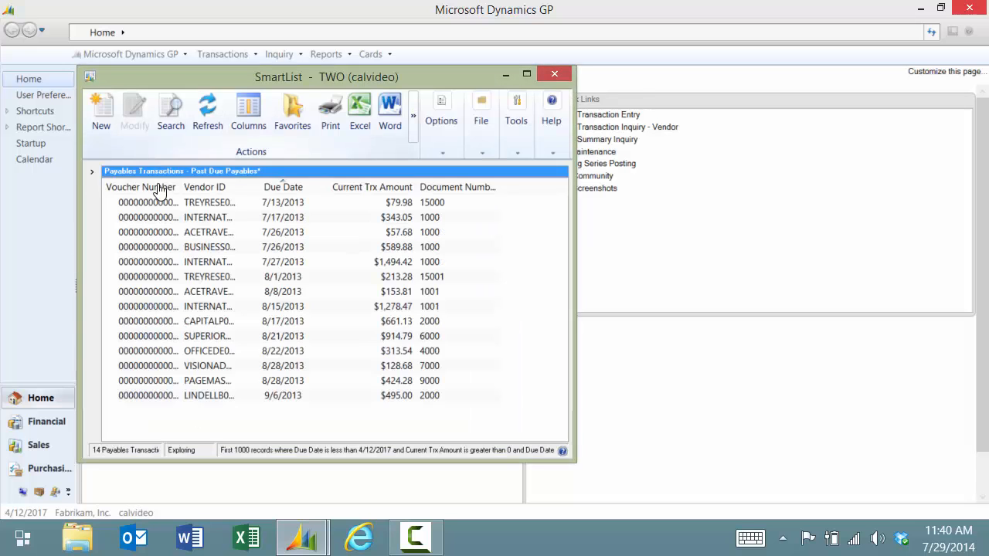
pyautogui.click(527, 74)
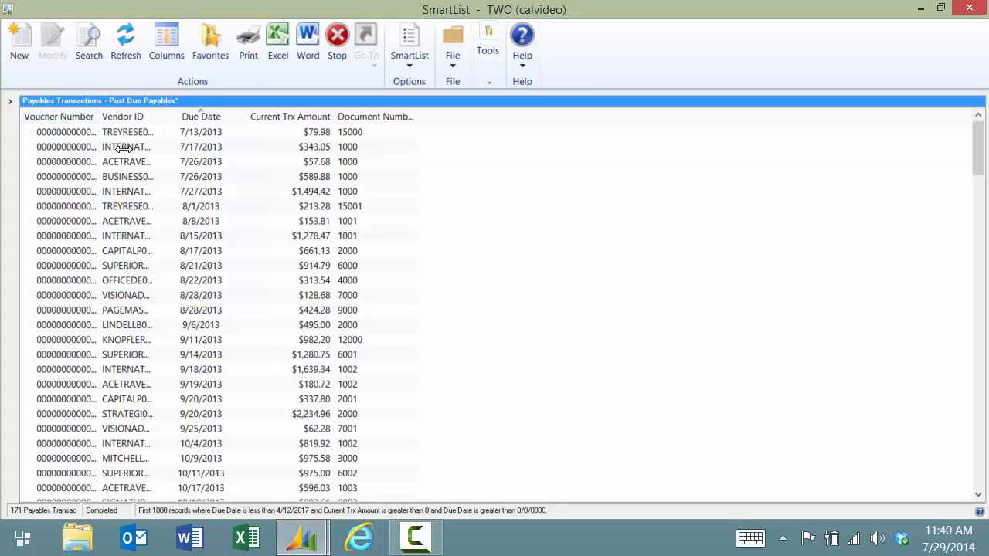
pyautogui.moveTo(123, 147); pyautogui.dragTo(124, 148)
pyautogui.moveTo(165, 264); pyautogui.dragTo(202, 265)
pyautogui.click(969, 7)
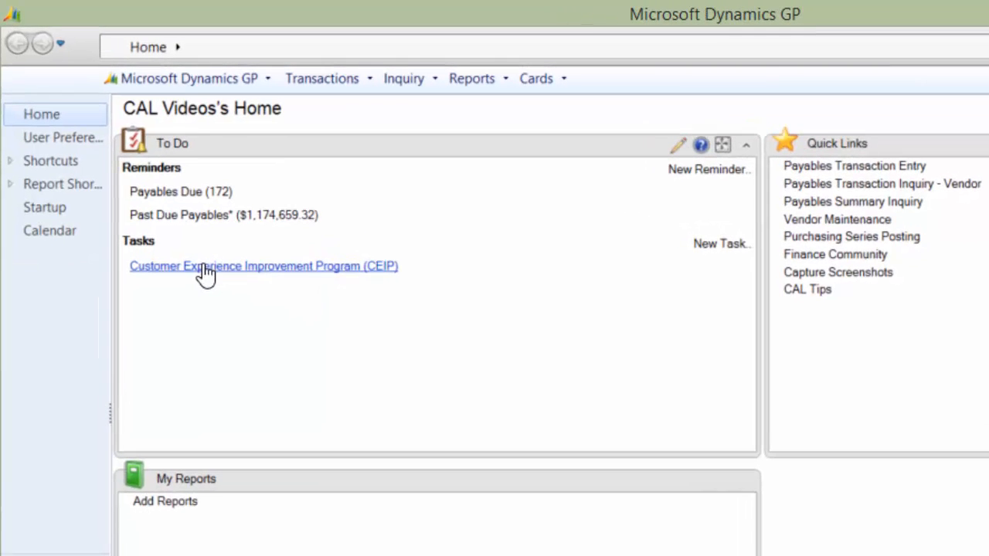
# From the CEIP task, join the Customer Experience Improvement Program and open the task's Status choices
pyautogui.click(262, 267)
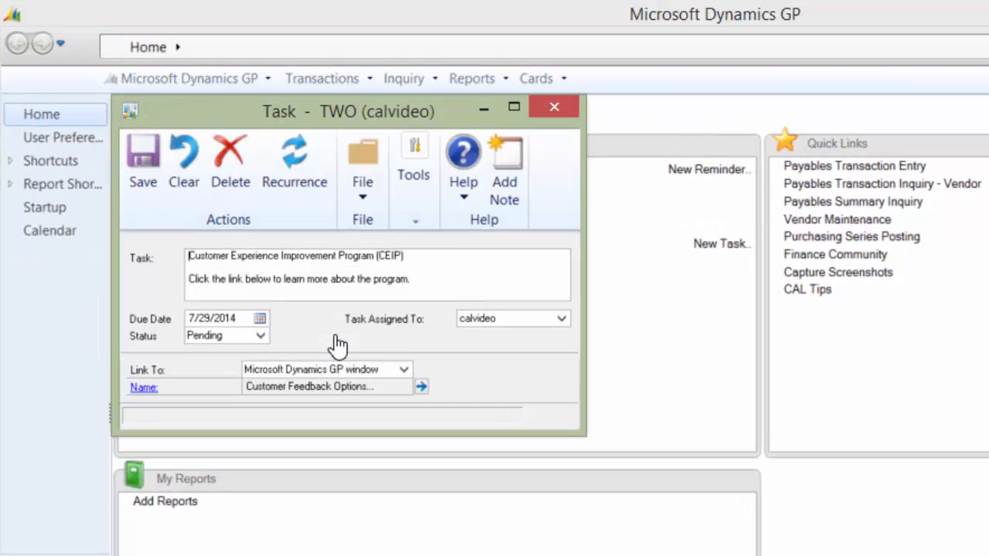
pyautogui.click(145, 386)
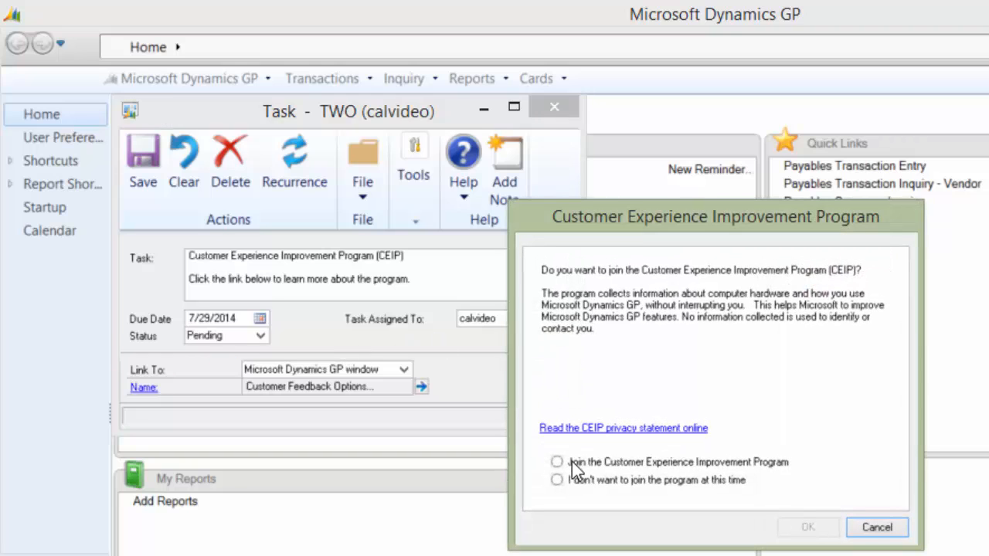
pyautogui.click(558, 462)
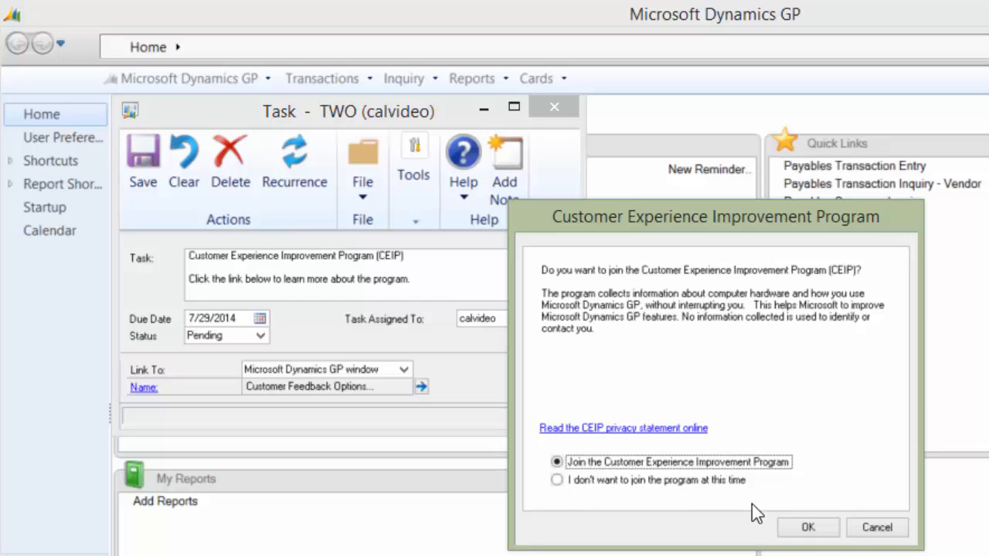
pyautogui.click(808, 528)
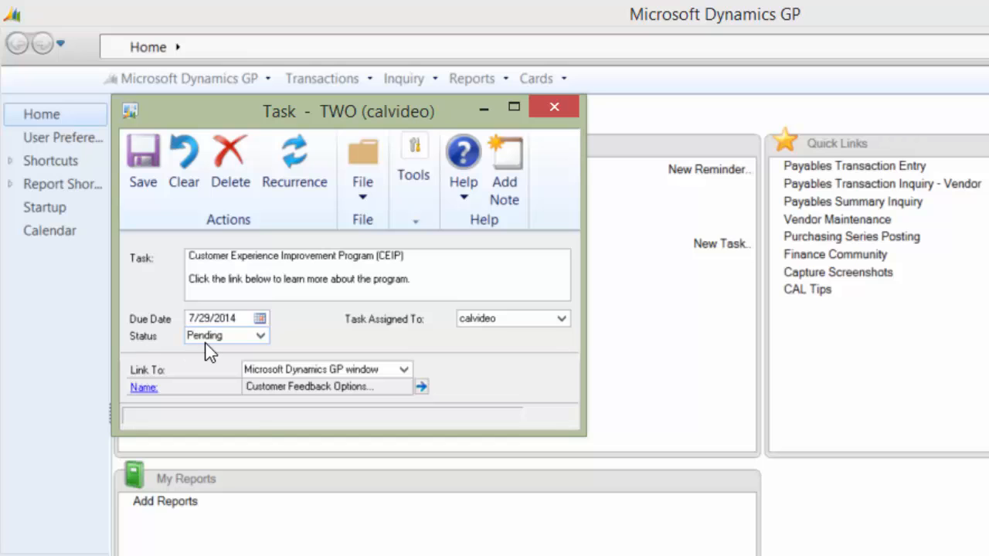
pyautogui.click(217, 337)
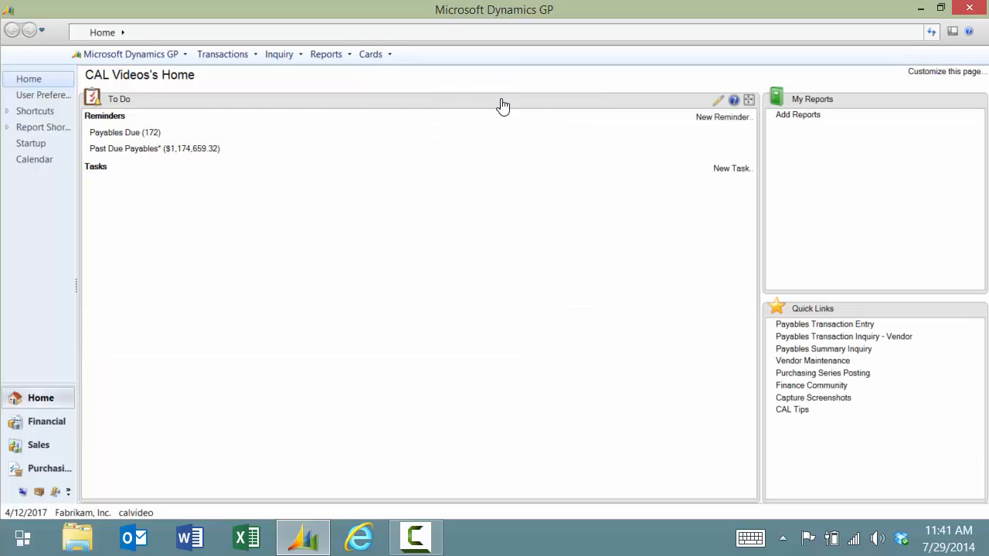
# Switch the home page to three columns and move My Reports into the empty third column
pyautogui.click(748, 101)
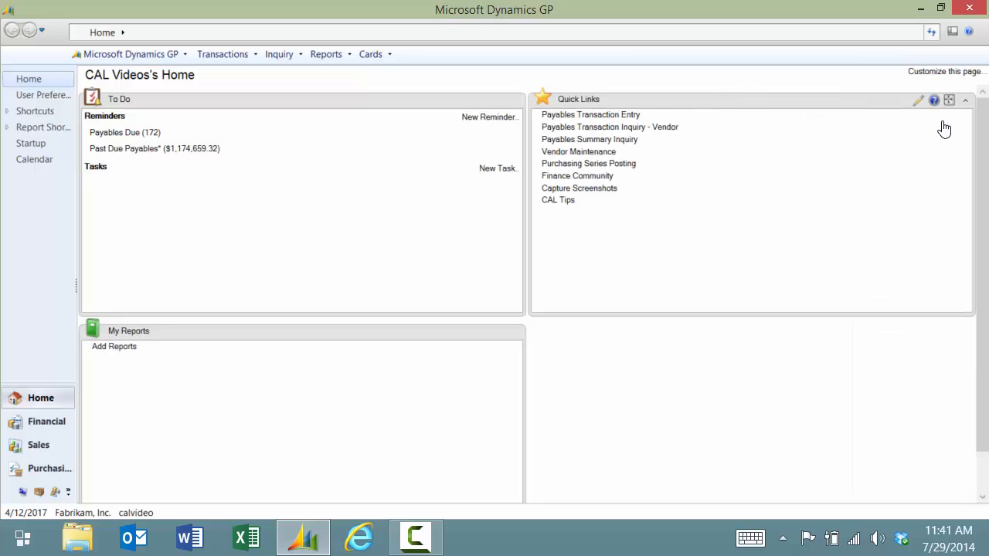
pyautogui.click(946, 72)
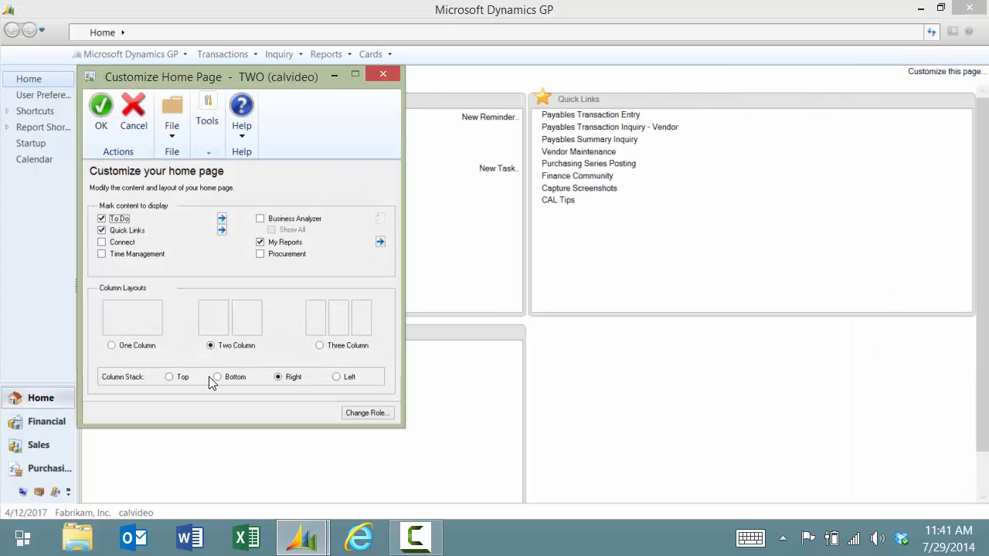
pyautogui.click(325, 346)
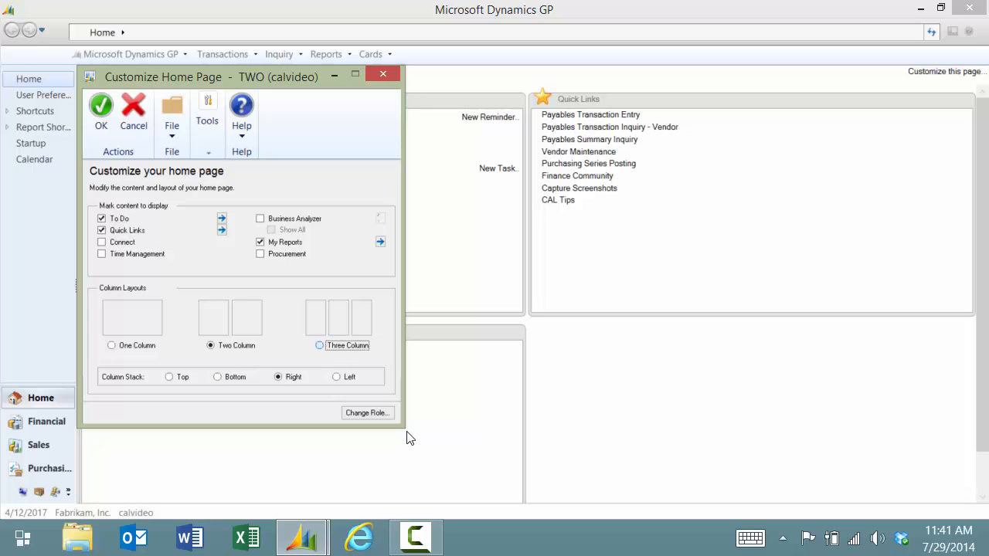
pyautogui.click(91, 108)
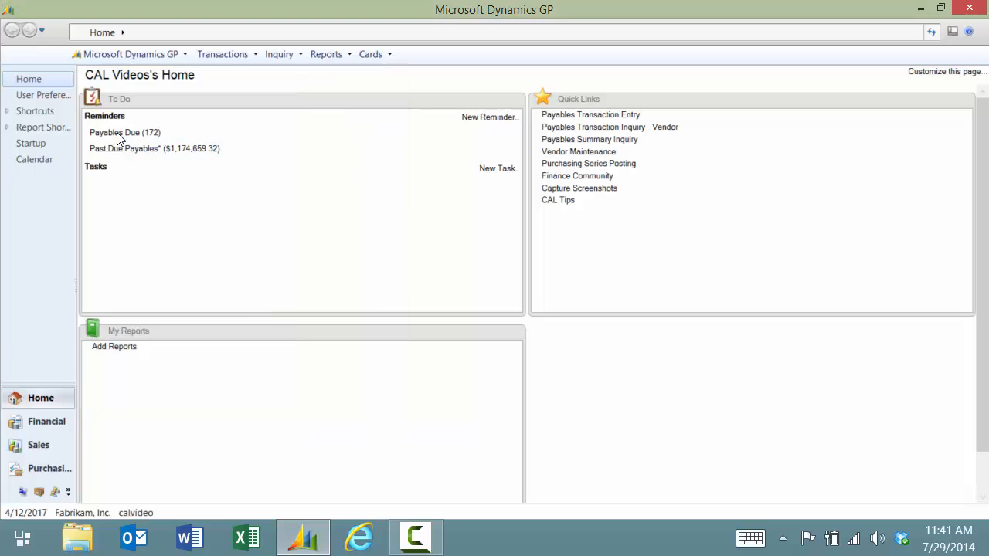
pyautogui.moveTo(310, 338); pyautogui.dragTo(953, 106)
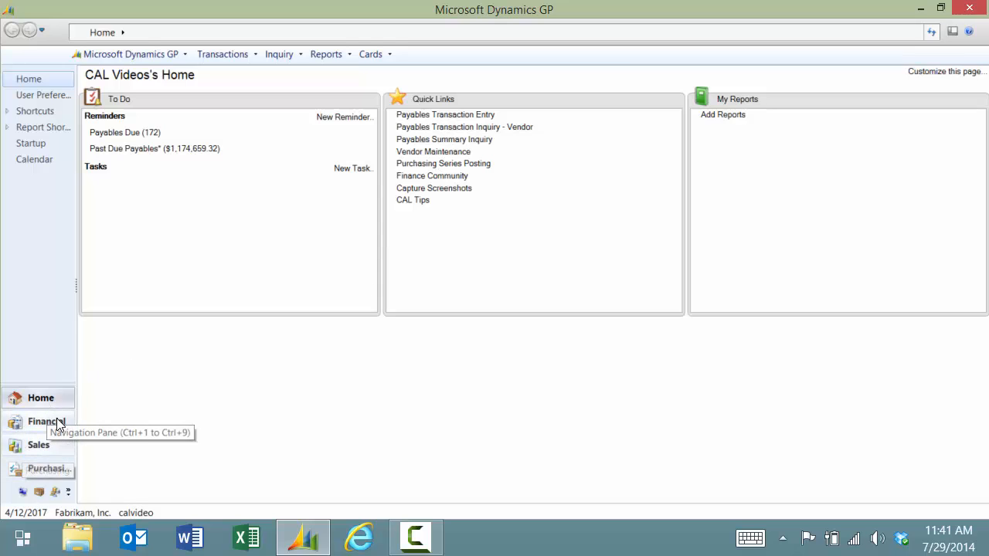
# Visit the Sales and HR & Payroll area pages, then open and dismiss the Configure buttons menu
pyautogui.click(39, 445)
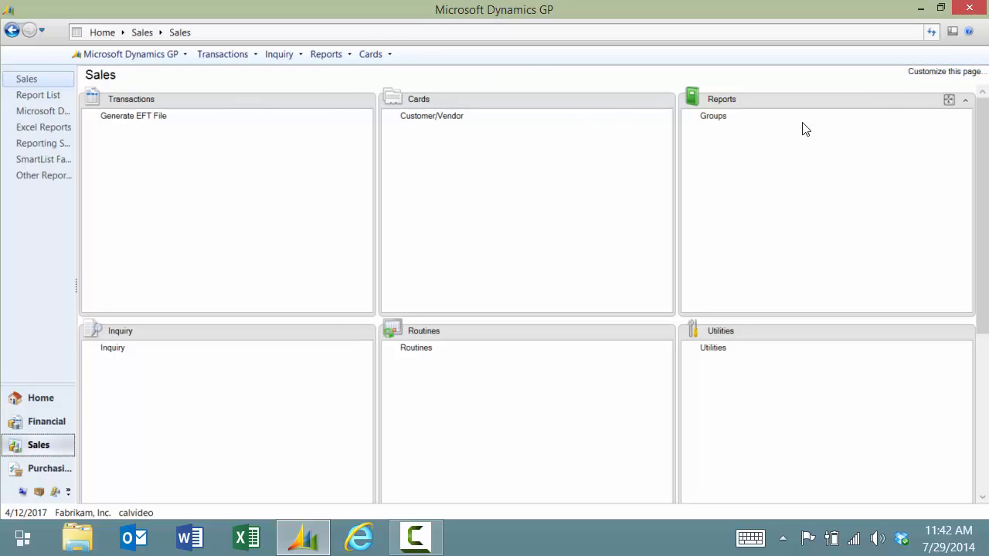
pyautogui.click(54, 493)
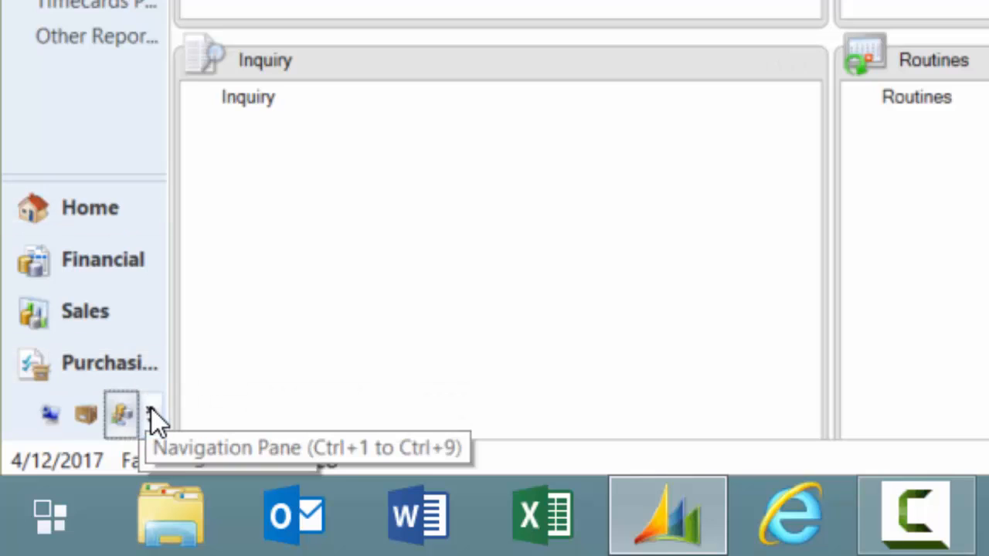
pyautogui.click(152, 412)
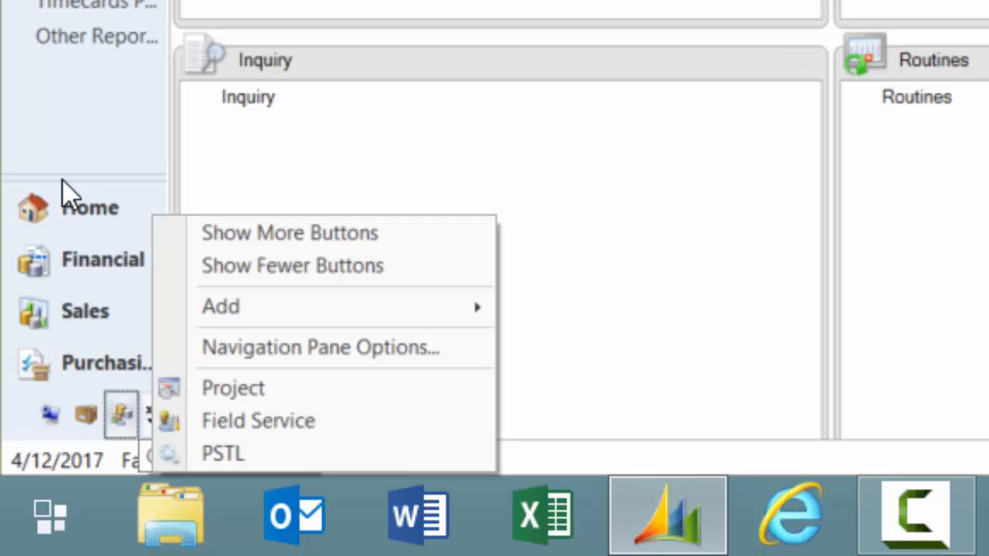
pyautogui.click(87, 145)
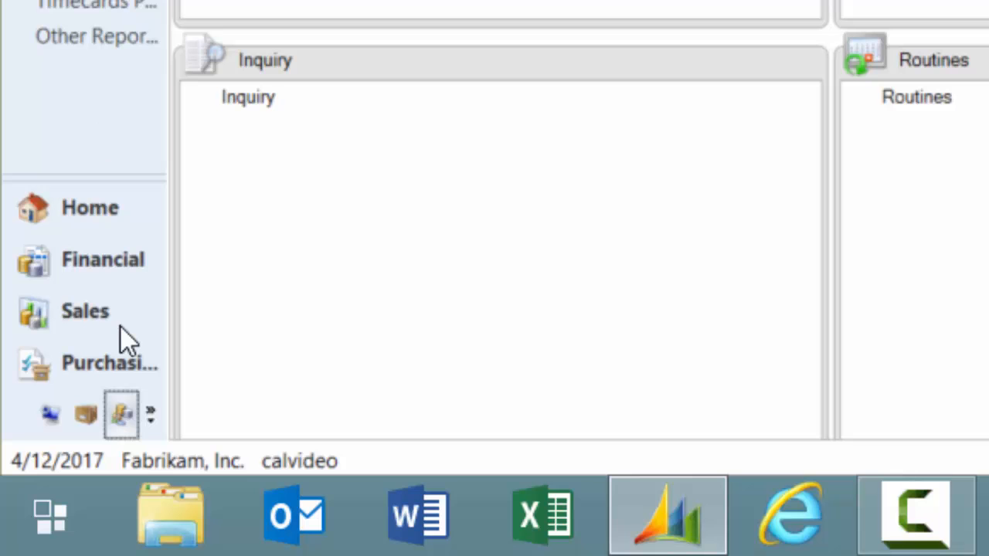
# In Navigation Pane Options, uncheck Sales, Administration and HR & Payroll
pyautogui.rightClick(115, 253)
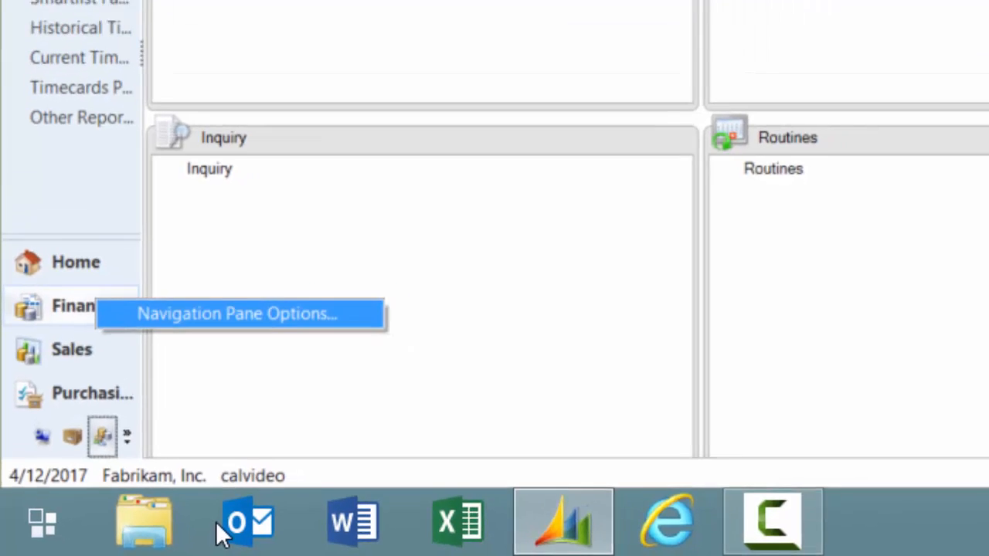
pyautogui.click(212, 269)
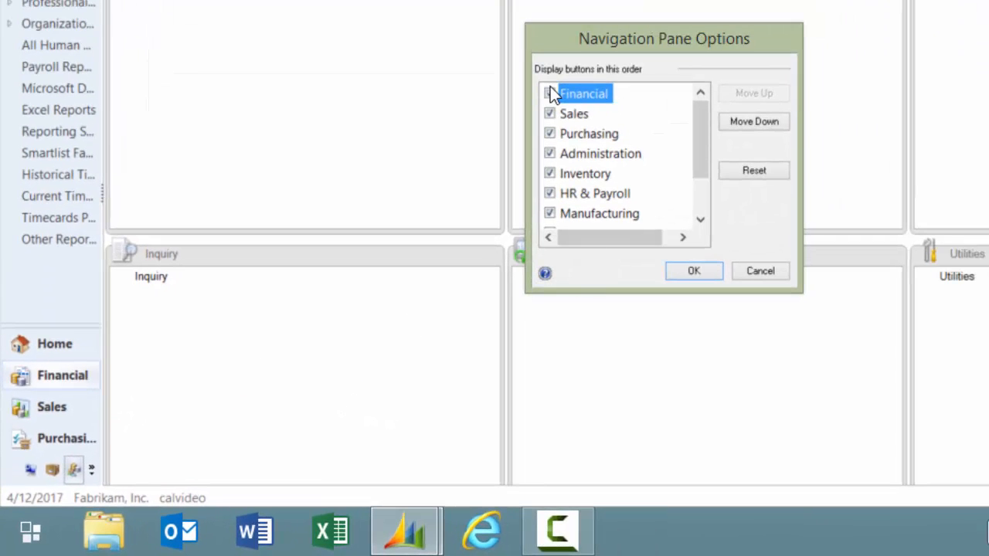
pyautogui.click(548, 112)
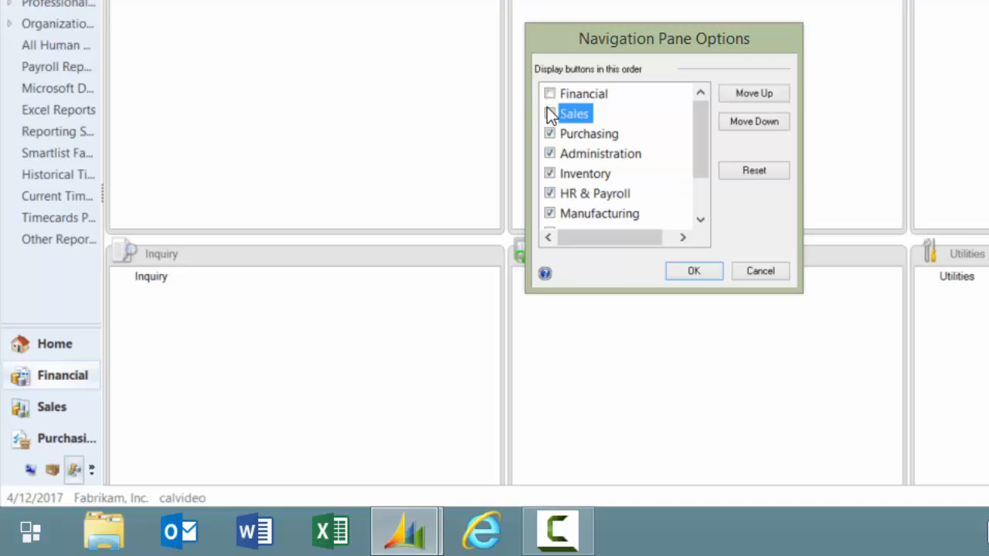
pyautogui.click(549, 154)
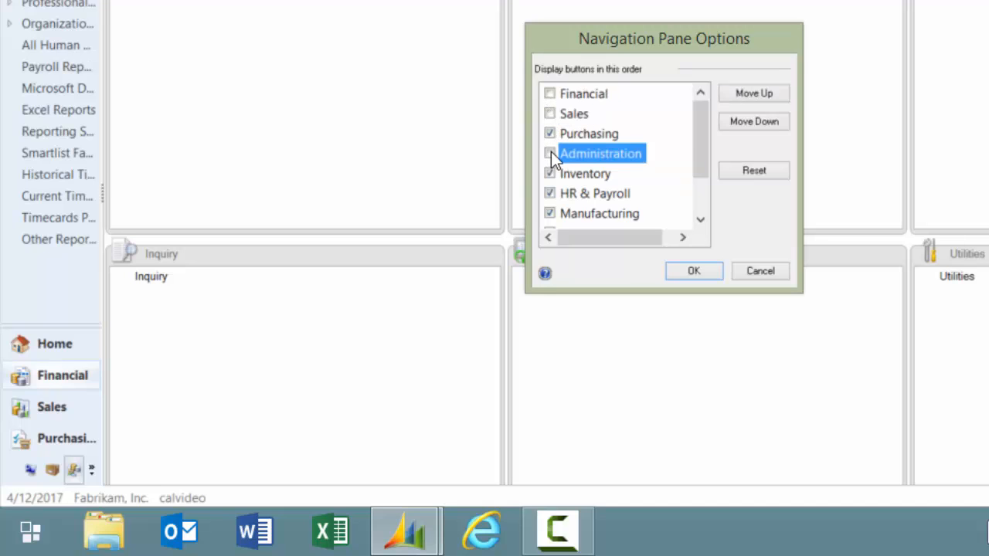
pyautogui.click(549, 194)
pyautogui.click(550, 193)
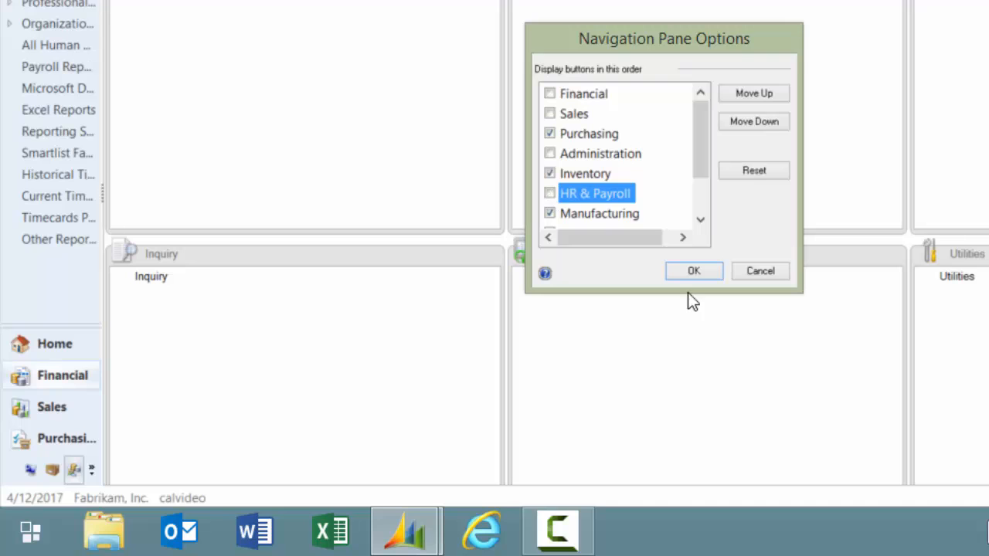
# Also uncheck Manufacturing, Project, Field Service and PSTL, leaving Purchasing and Inventory
pyautogui.click(550, 213)
pyautogui.moveTo(700, 181); pyautogui.dragTo(641, 201)
pyautogui.click(550, 194)
pyautogui.click(589, 213)
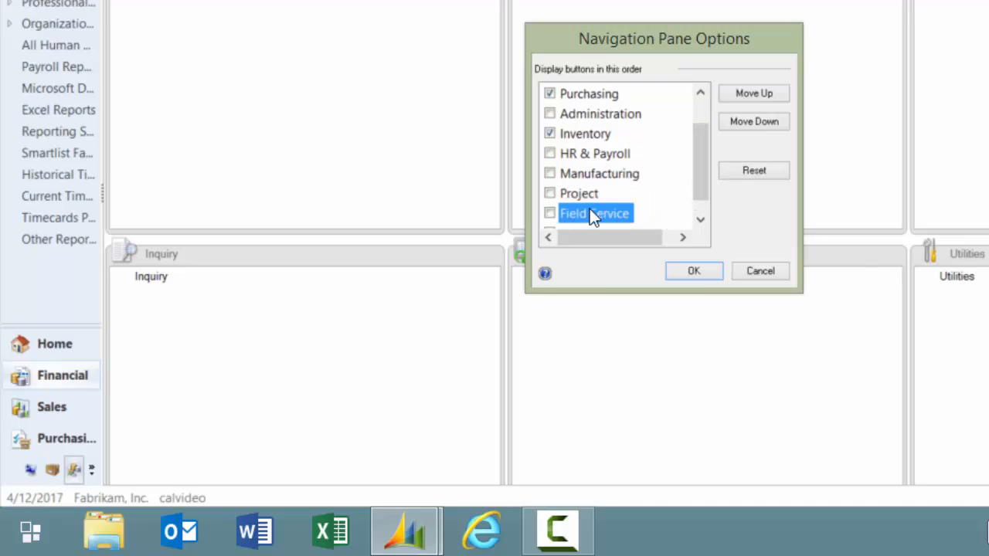
pyautogui.moveTo(693, 183); pyautogui.dragTo(691, 211)
pyautogui.click(549, 214)
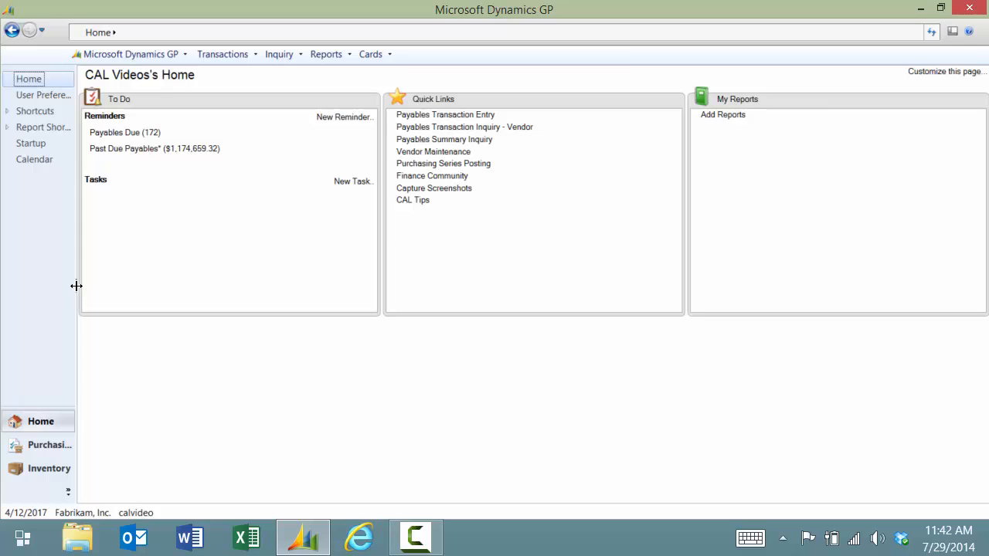
# Widen the navigation pane and view the Purchasing and Inventory area pages
pyautogui.moveTo(76, 286); pyautogui.dragTo(124, 300)
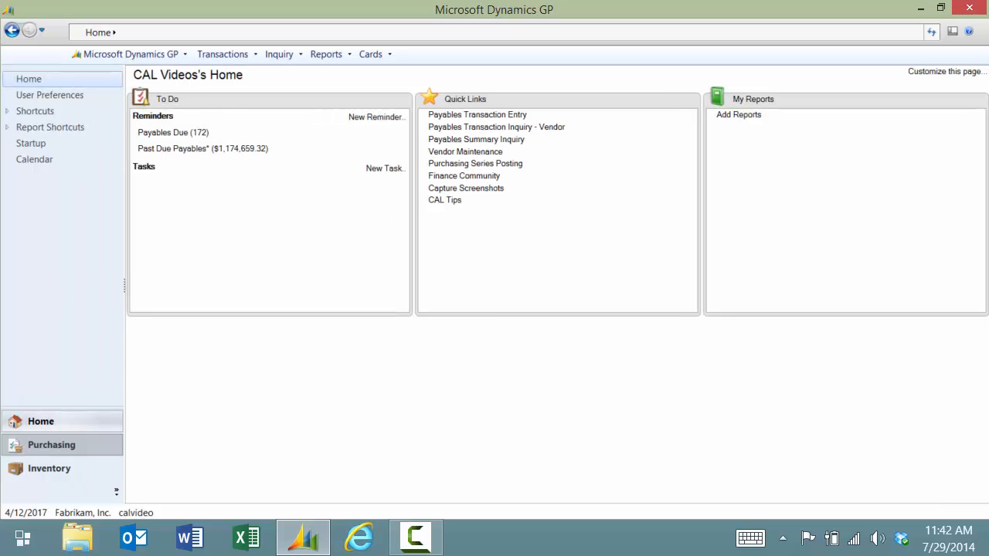
pyautogui.click(77, 446)
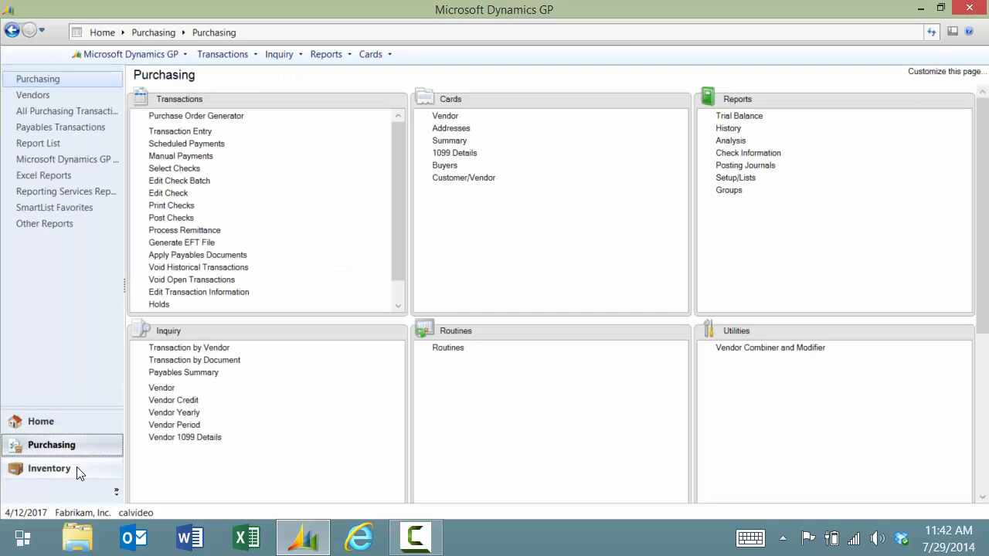
pyautogui.click(77, 471)
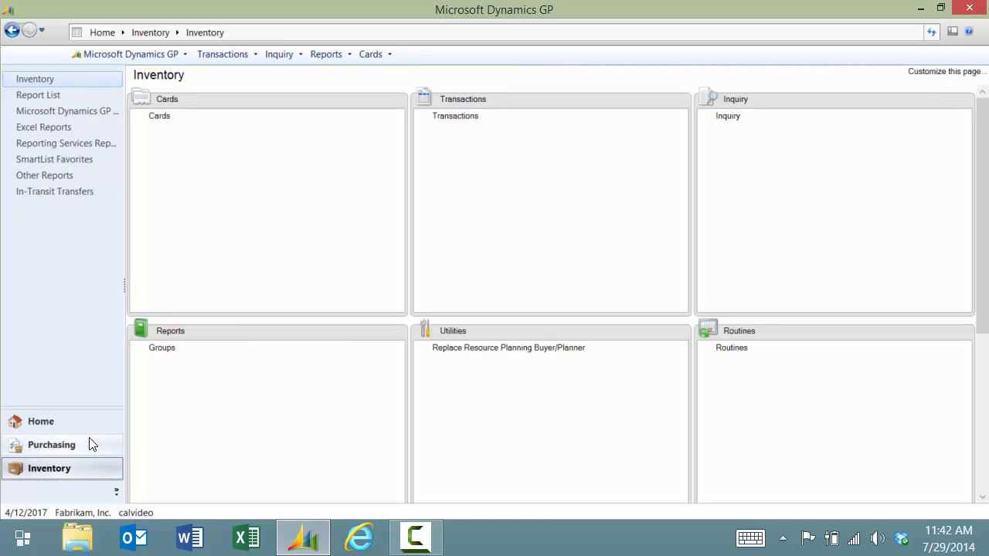
# Uncheck Inventory in Navigation Pane Options and apply, leaving Home and Purchasing
pyautogui.click(116, 487)
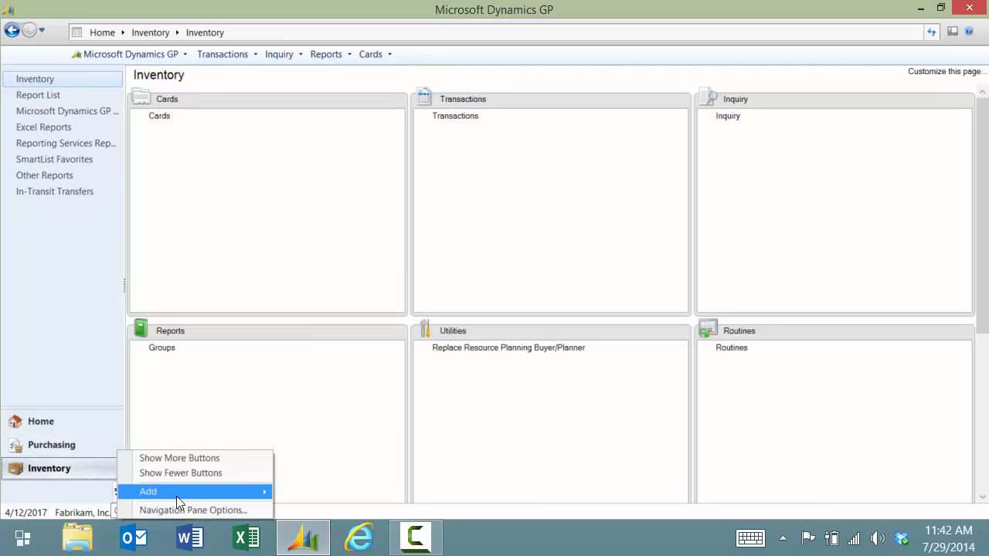
pyautogui.click(213, 510)
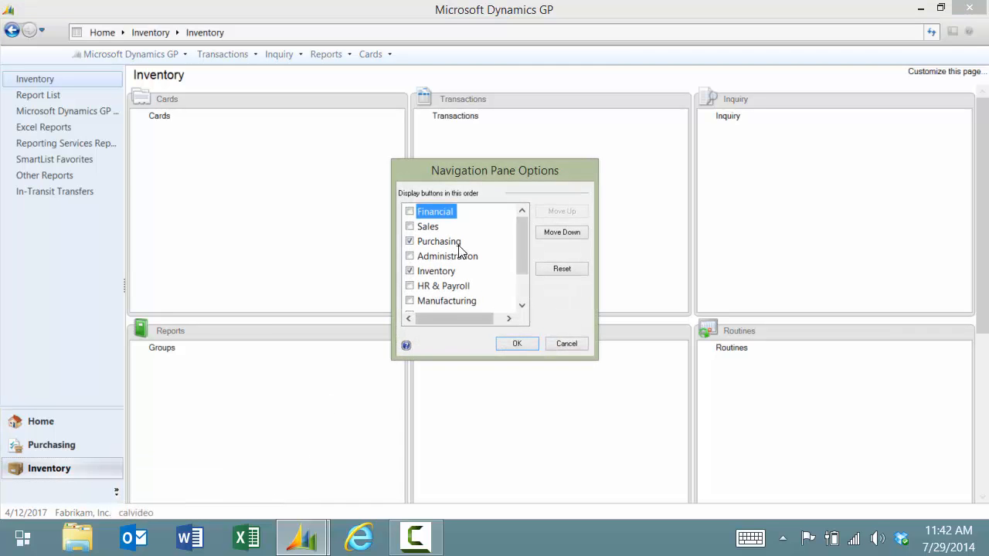
pyautogui.click(410, 271)
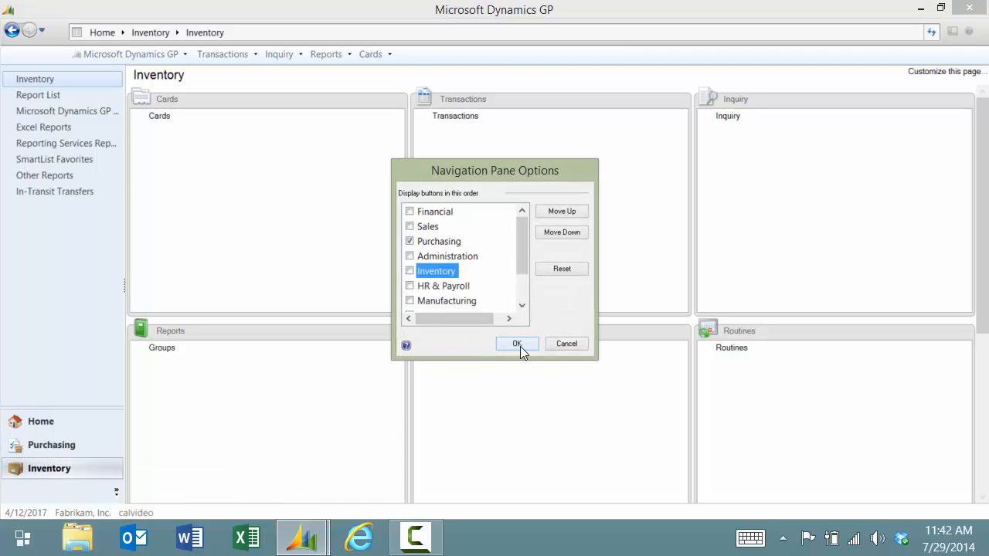
pyautogui.click(520, 344)
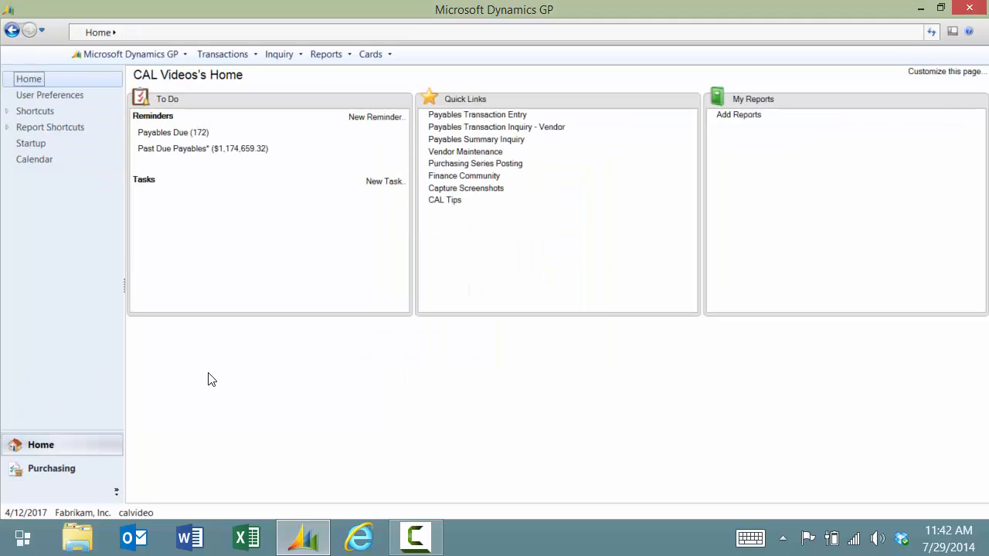
# Hide the Setup, Utilities and Routines sections on the Purchasing page, then return Home
pyautogui.click(58, 470)
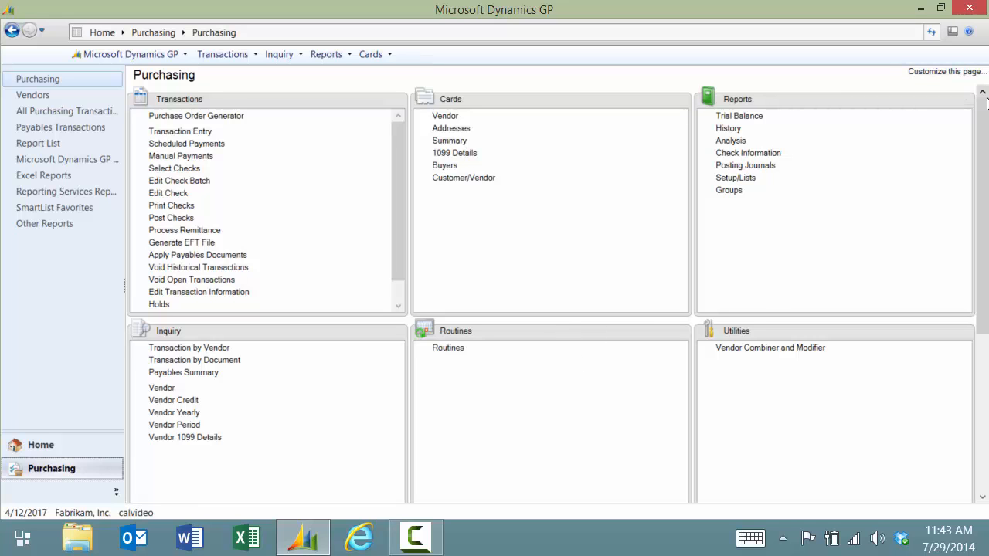
pyautogui.moveTo(984, 116)
pyautogui.mouseDown()
pyautogui.moveTo(984, 271)
pyautogui.moveTo(984, 104)
pyautogui.mouseUp()
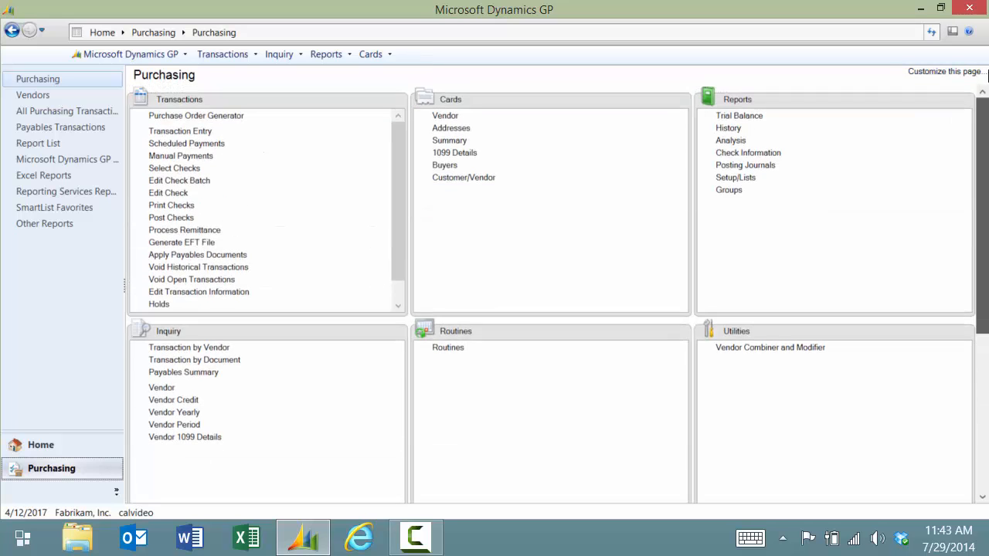
pyautogui.click(937, 73)
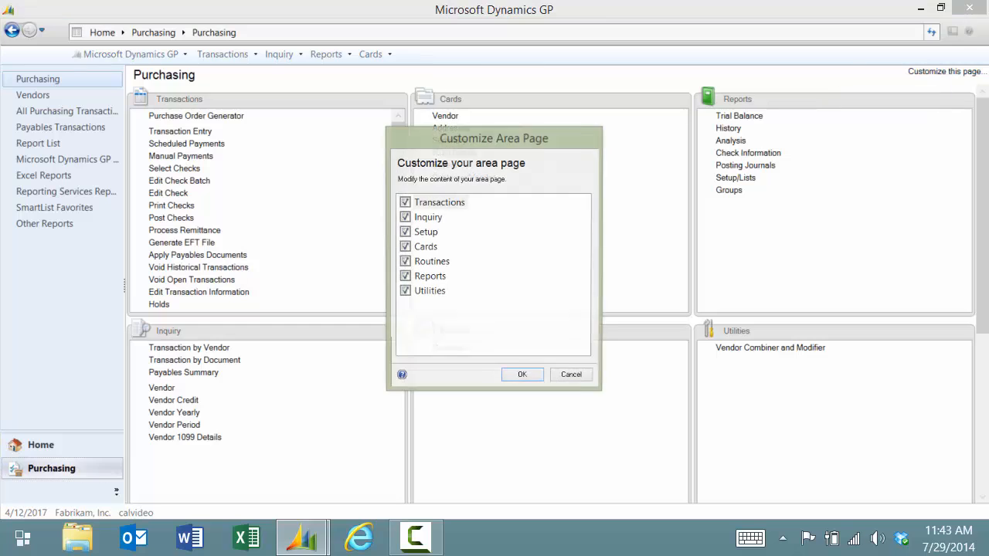
pyautogui.click(405, 232)
pyautogui.click(405, 292)
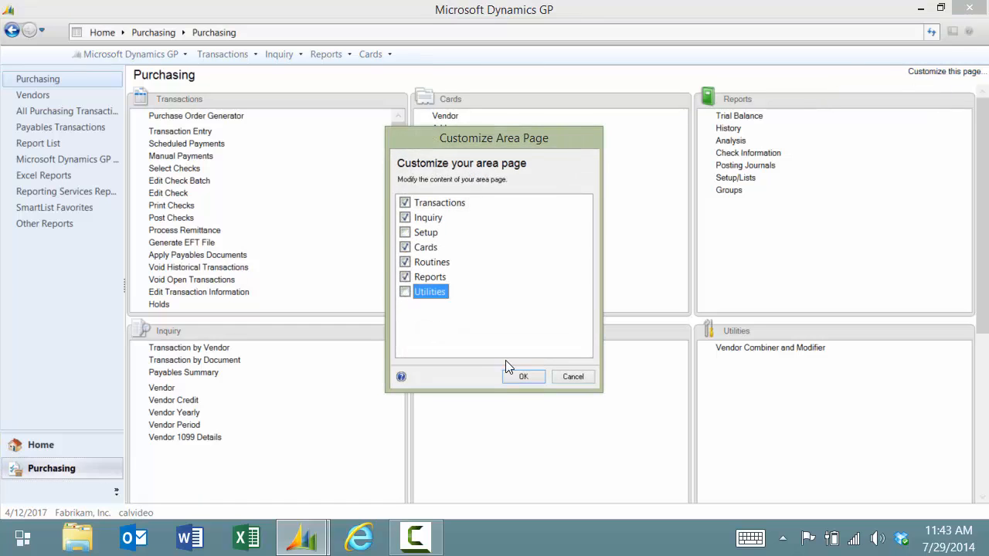
pyautogui.click(404, 262)
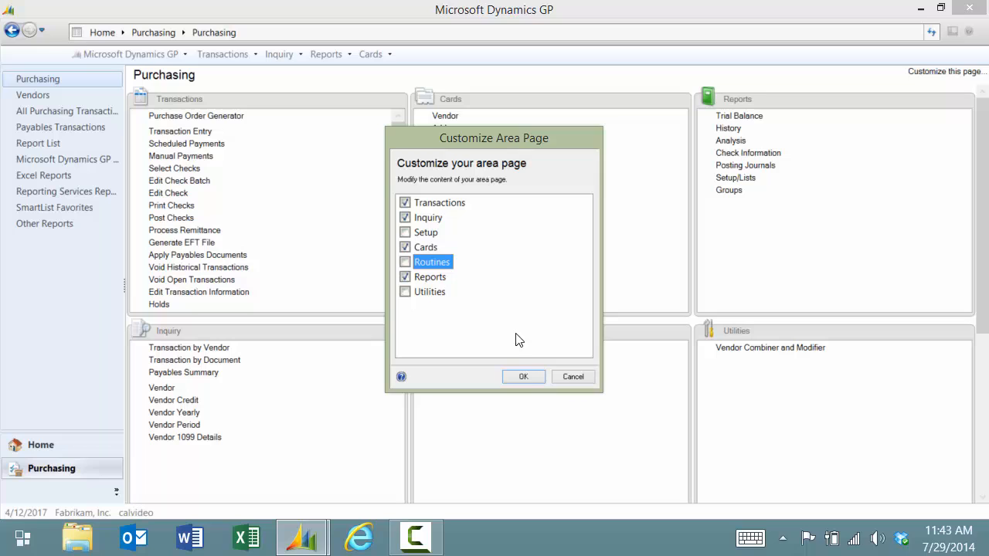
pyautogui.click(531, 376)
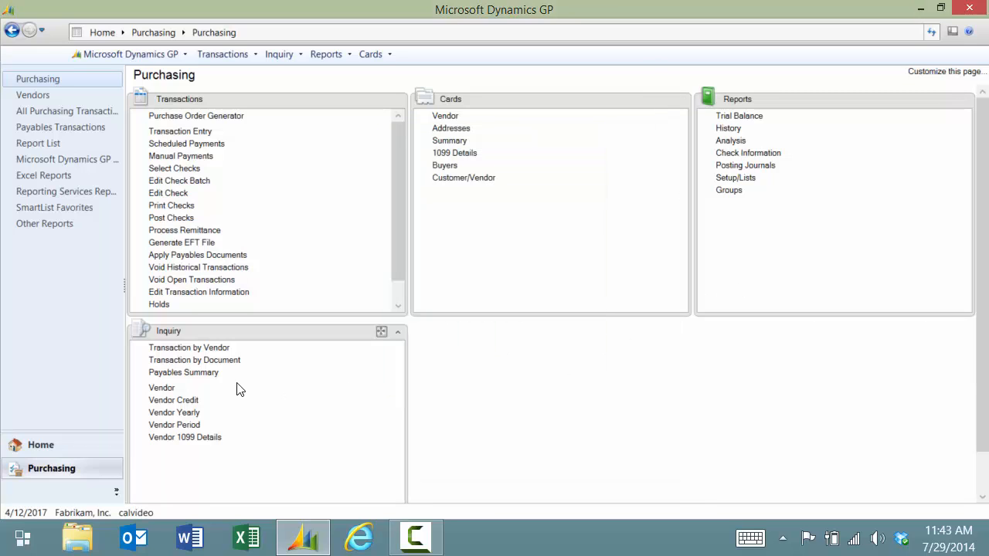
pyautogui.click(42, 448)
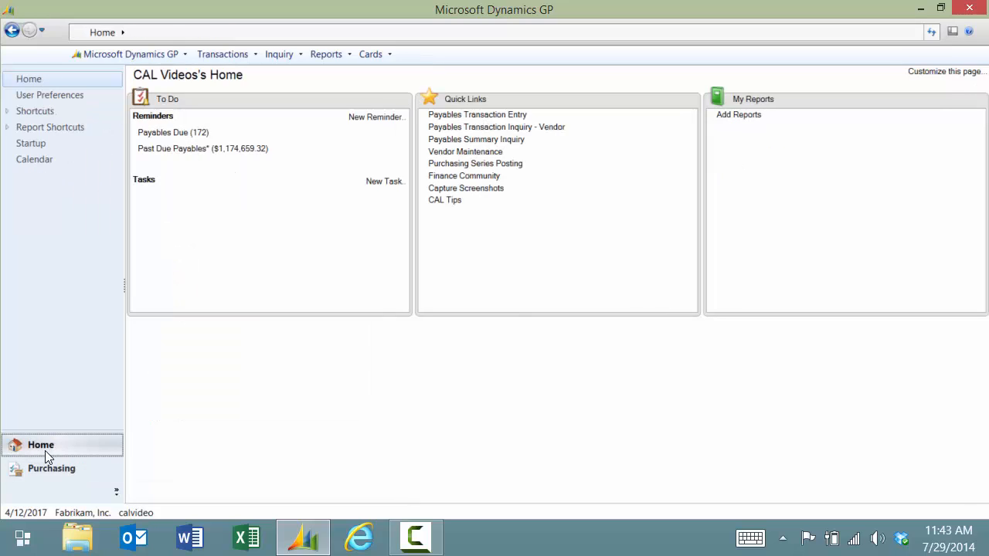